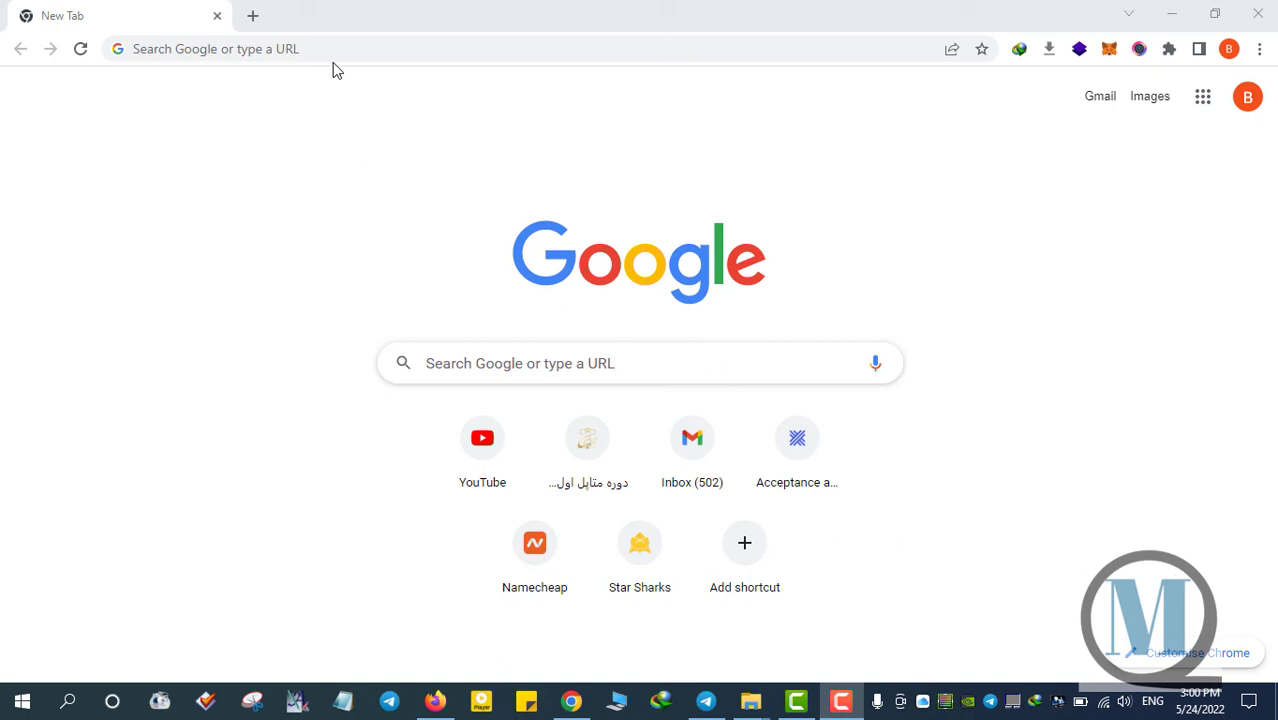
# - Search Google for mp3tag from Chrome's address bar
pyautogui.click(337, 50)
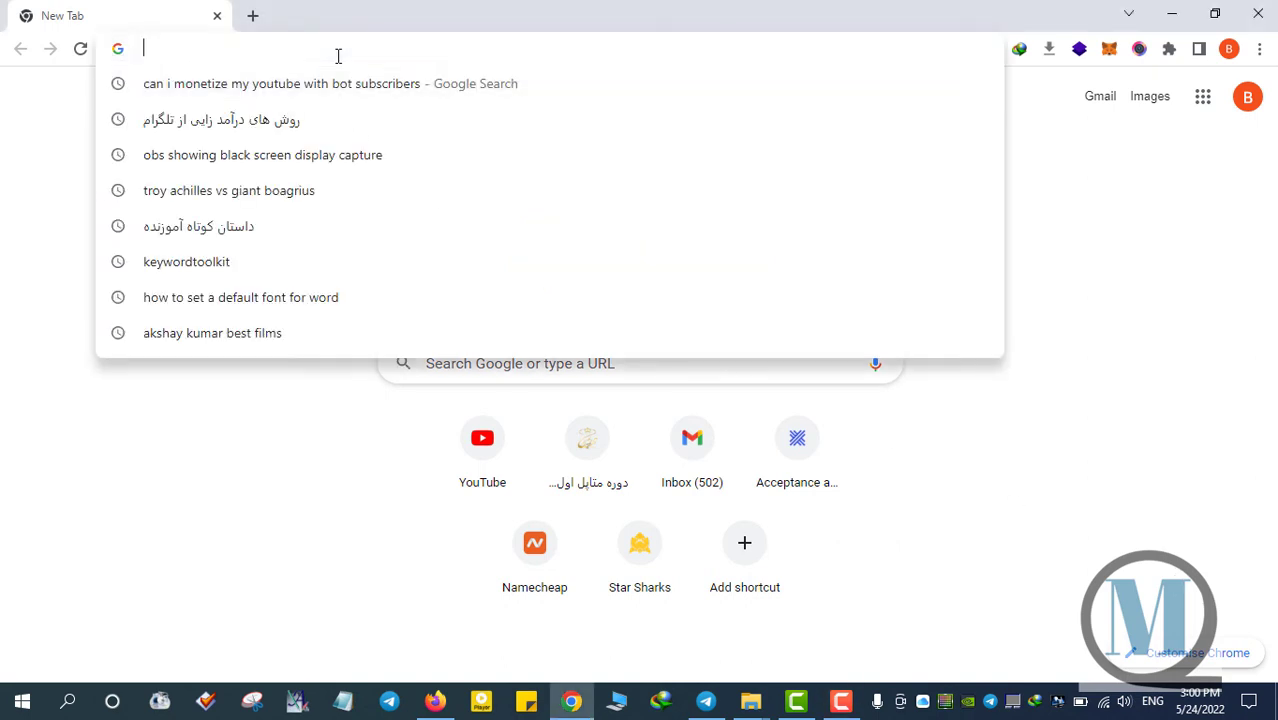
pyautogui.click(111, 405)
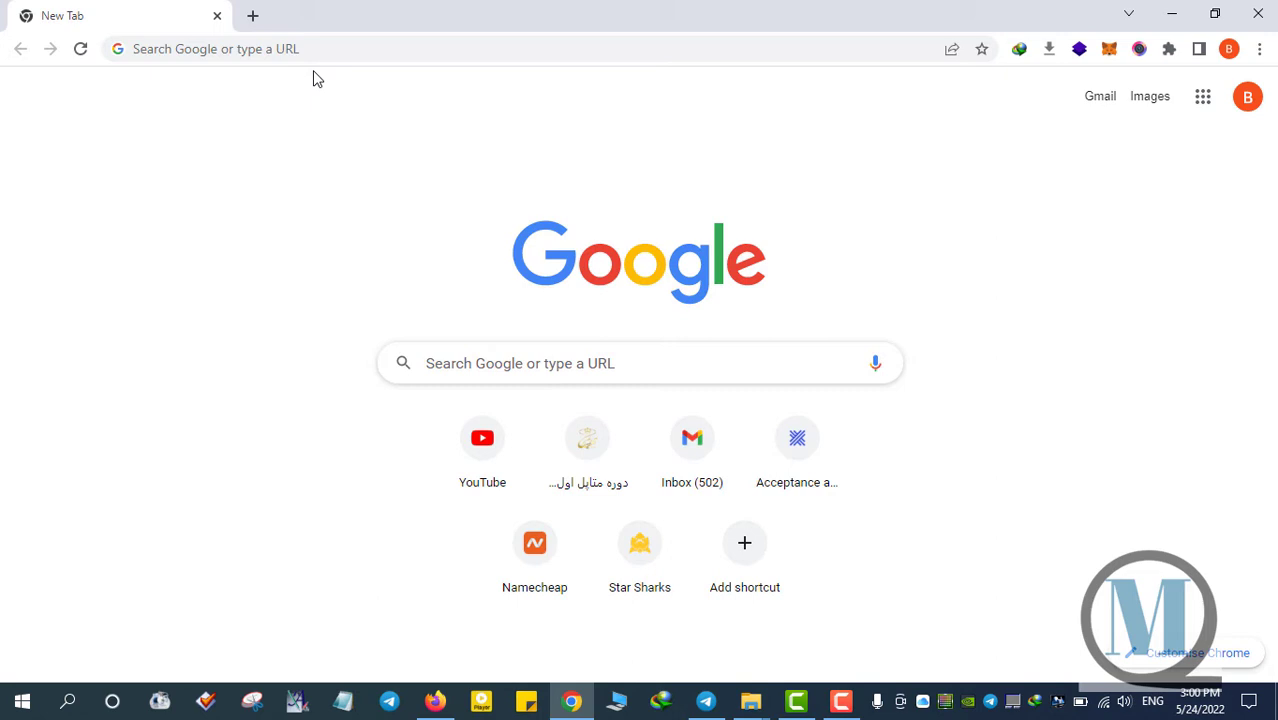
pyautogui.click(282, 52)
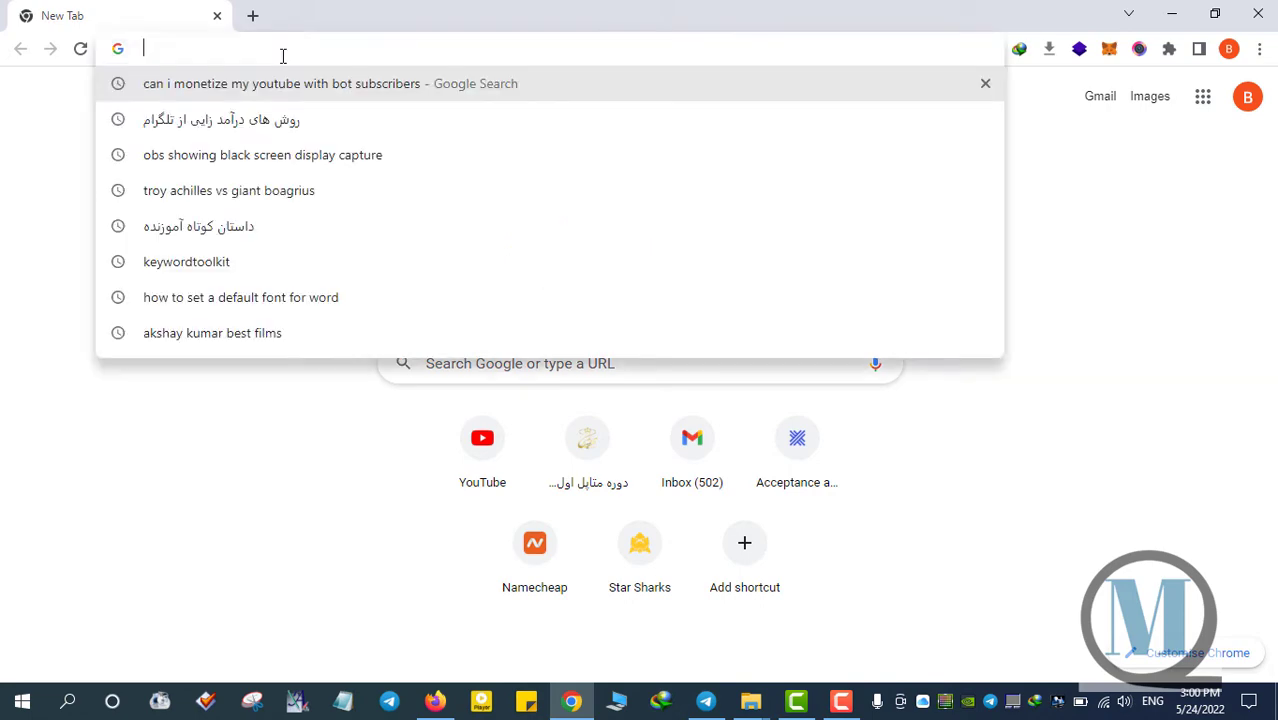
pyautogui.write('mp3tag')
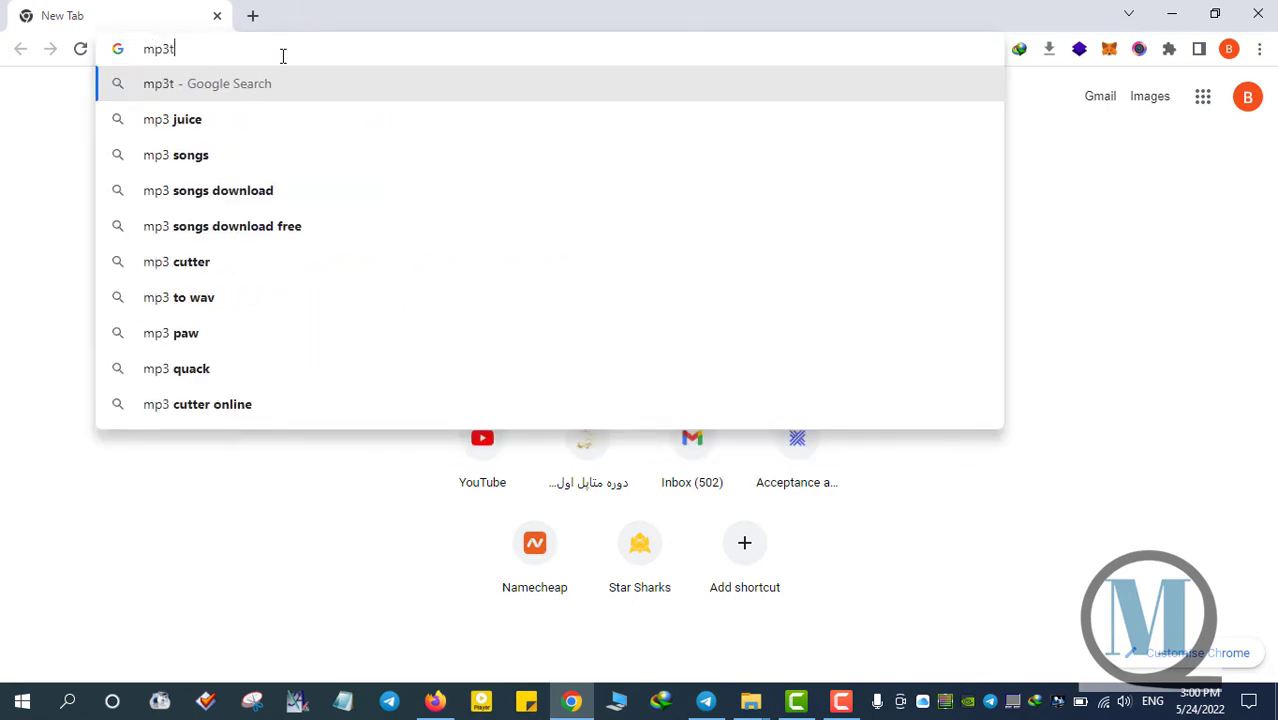
pyautogui.press('Return')
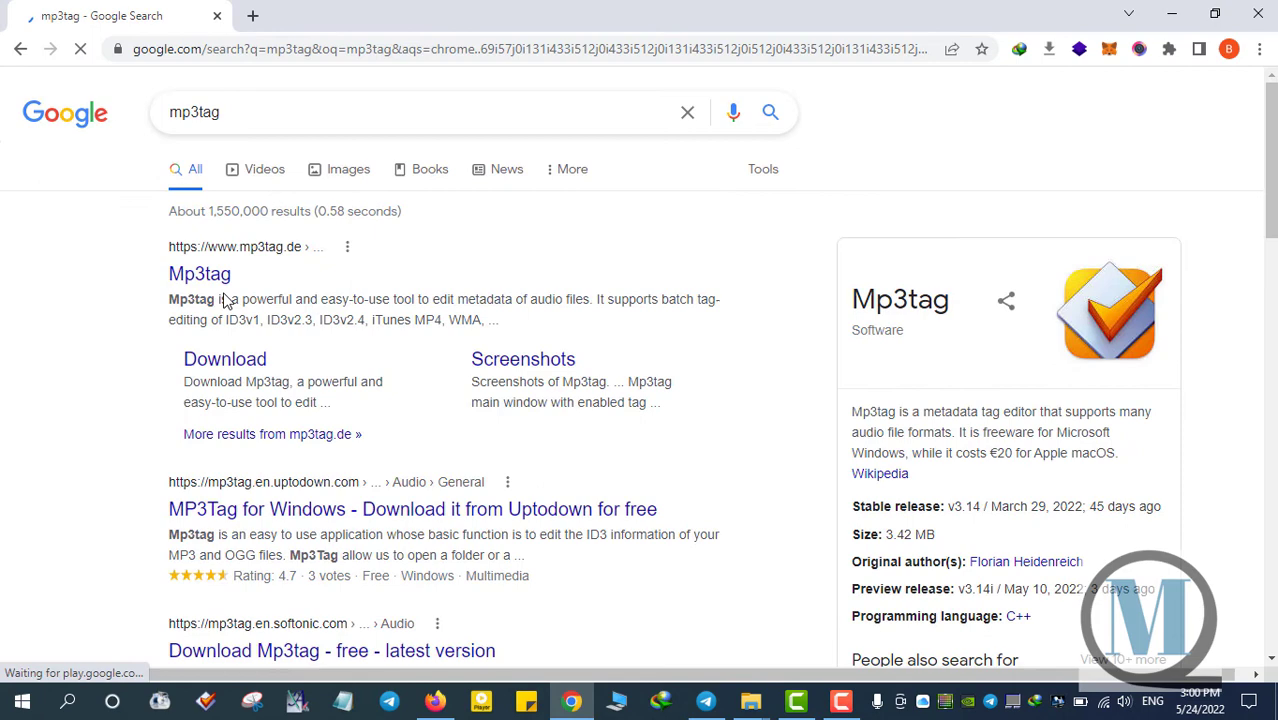
# - Open the official Mp3tag website from the search results
pyautogui.click(220, 286)
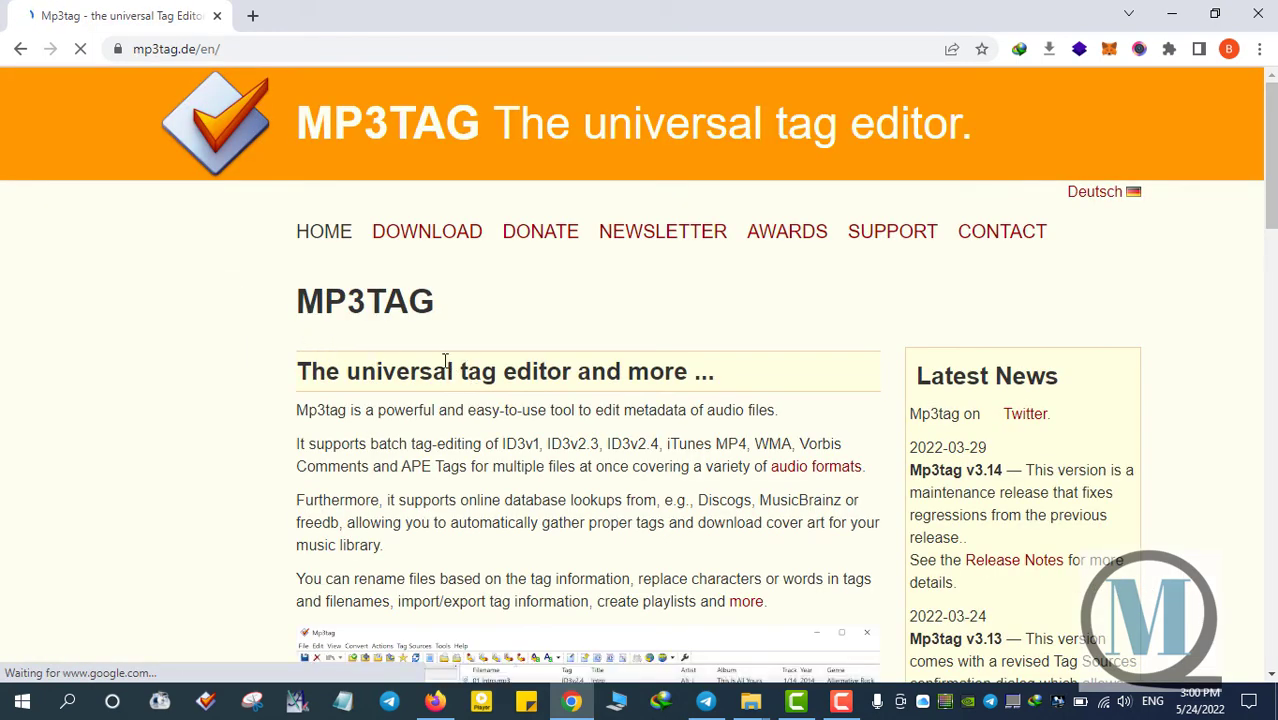
pyautogui.scroll(-2, 605, 308)
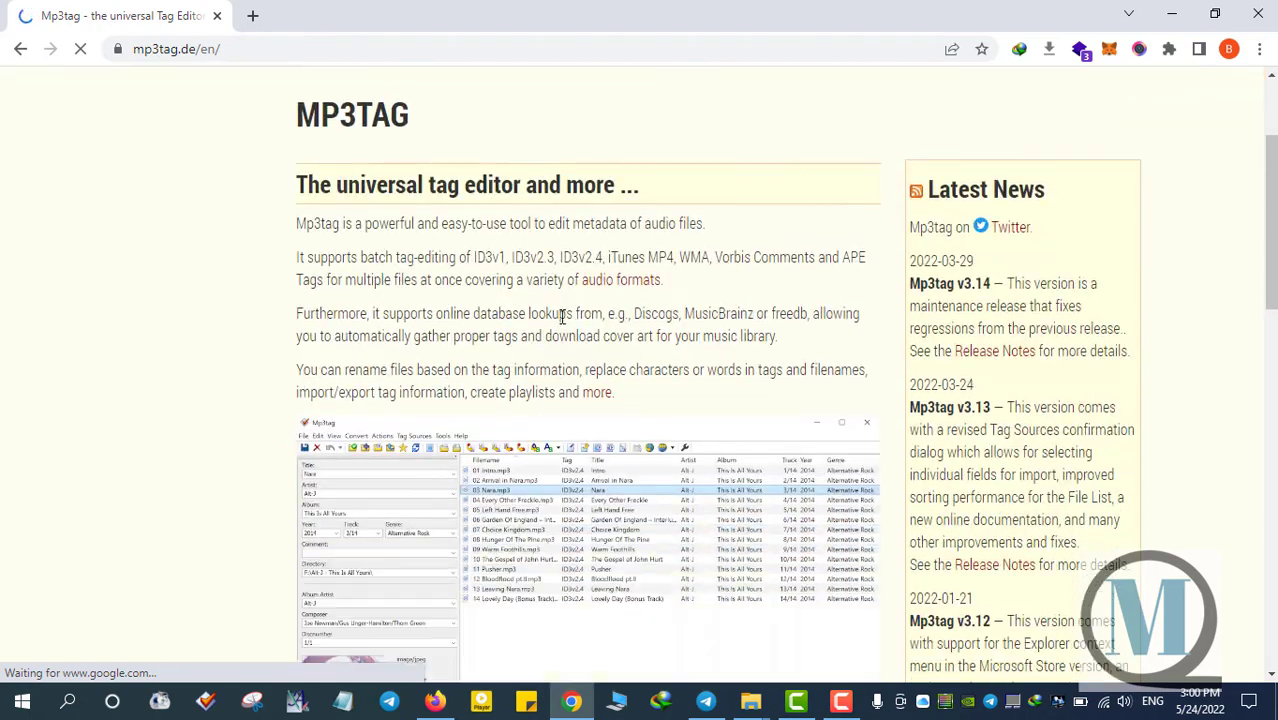
pyautogui.scroll(-4, 505, 320)
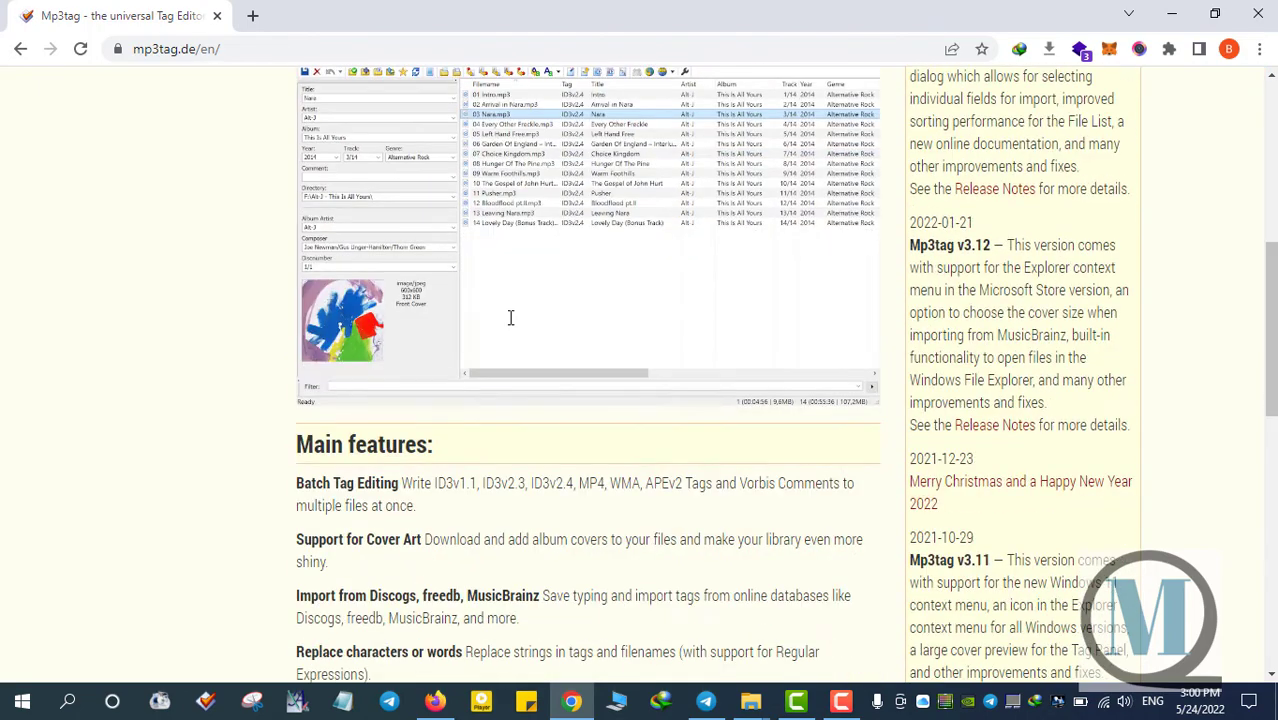
pyautogui.scroll(6, 491, 397)
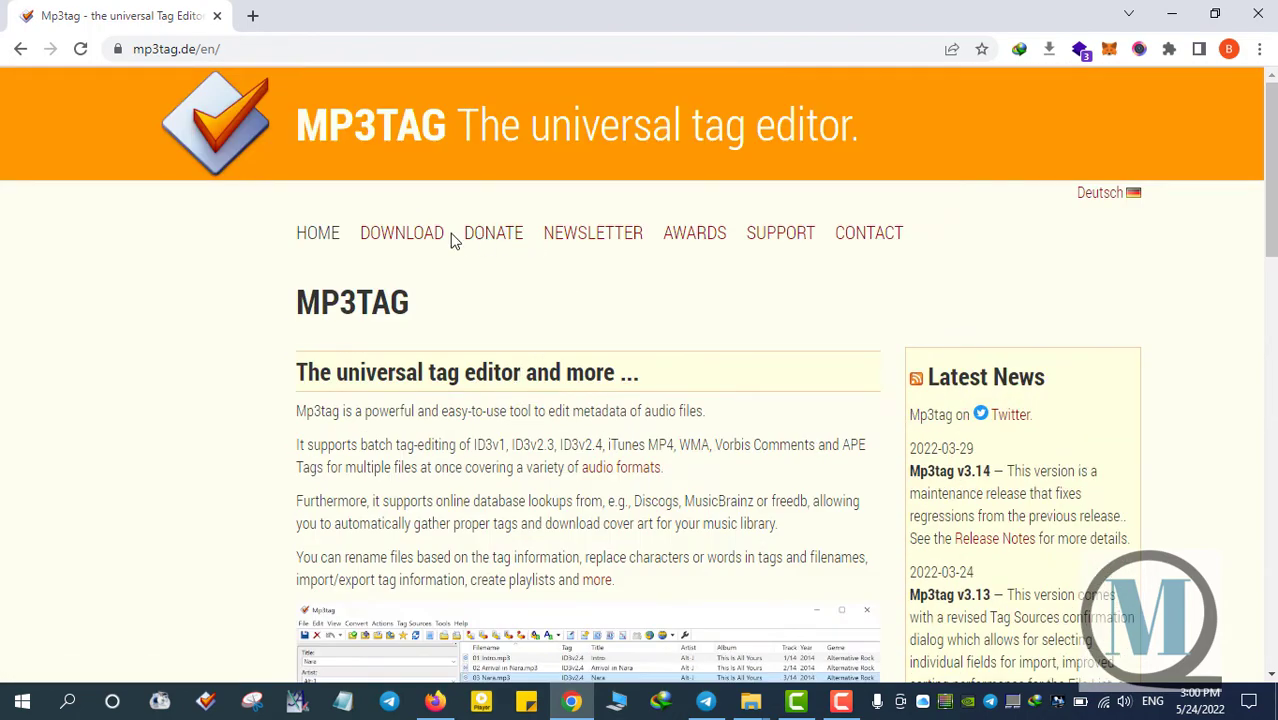
# - Request the mp3tagv314setup.exe installer from the download page, then cancel the save prompt
pyautogui.click(401, 237)
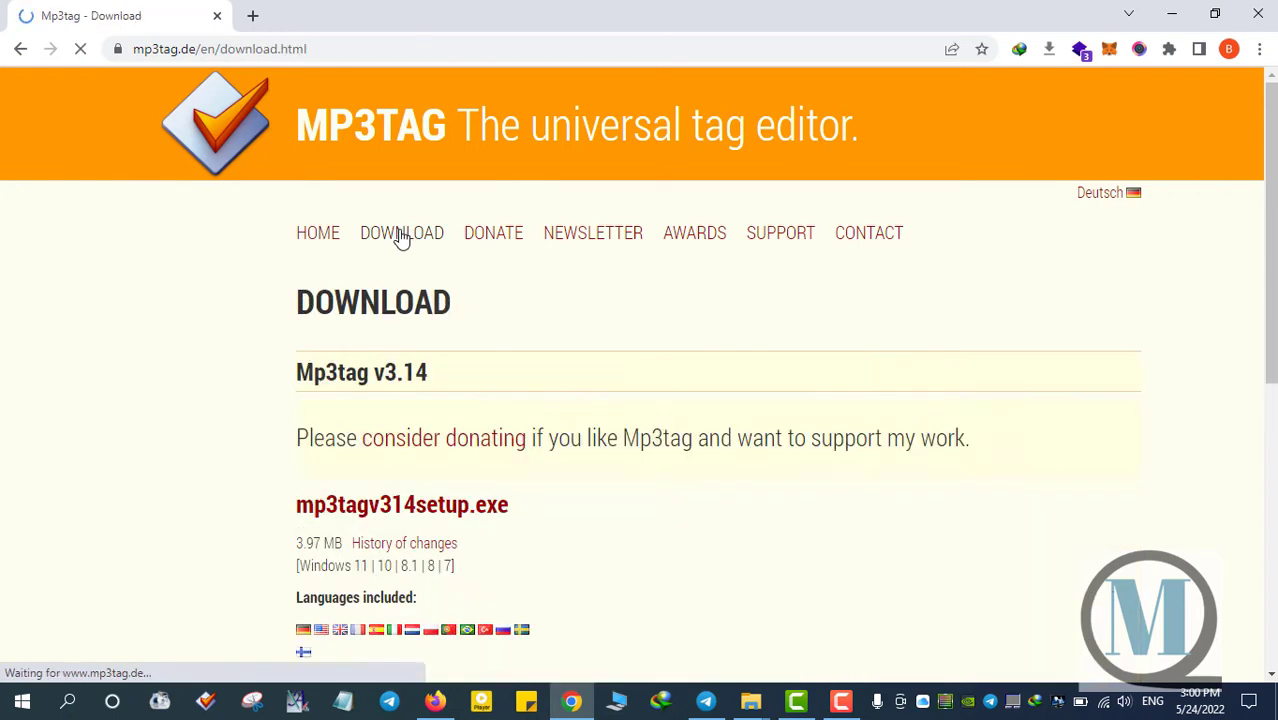
pyautogui.scroll(-2, 434, 379)
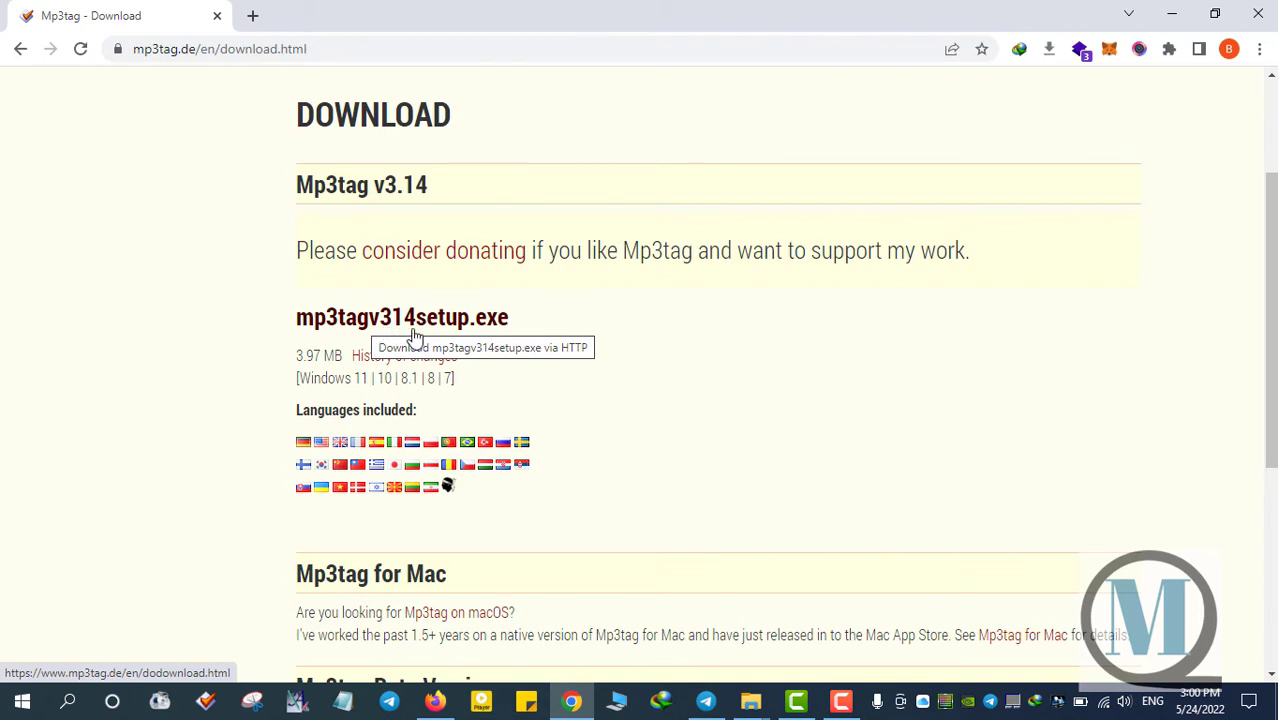
pyautogui.click(470, 333)
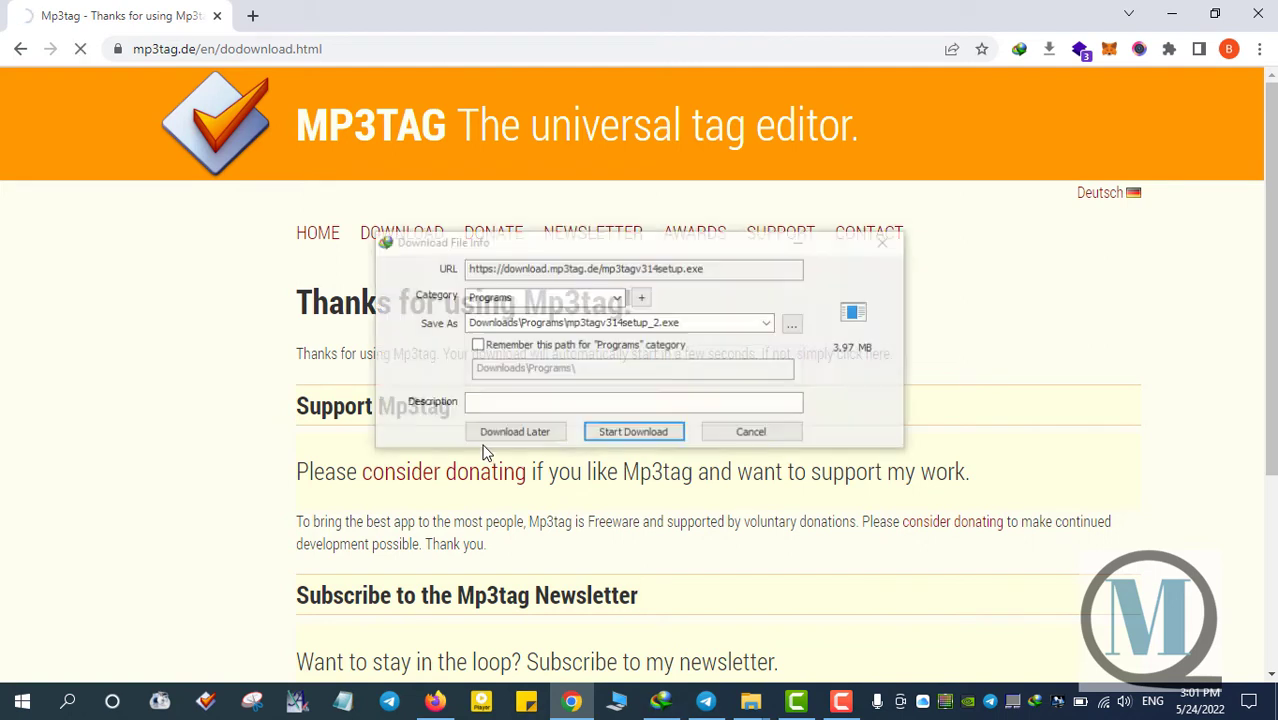
pyautogui.click(745, 447)
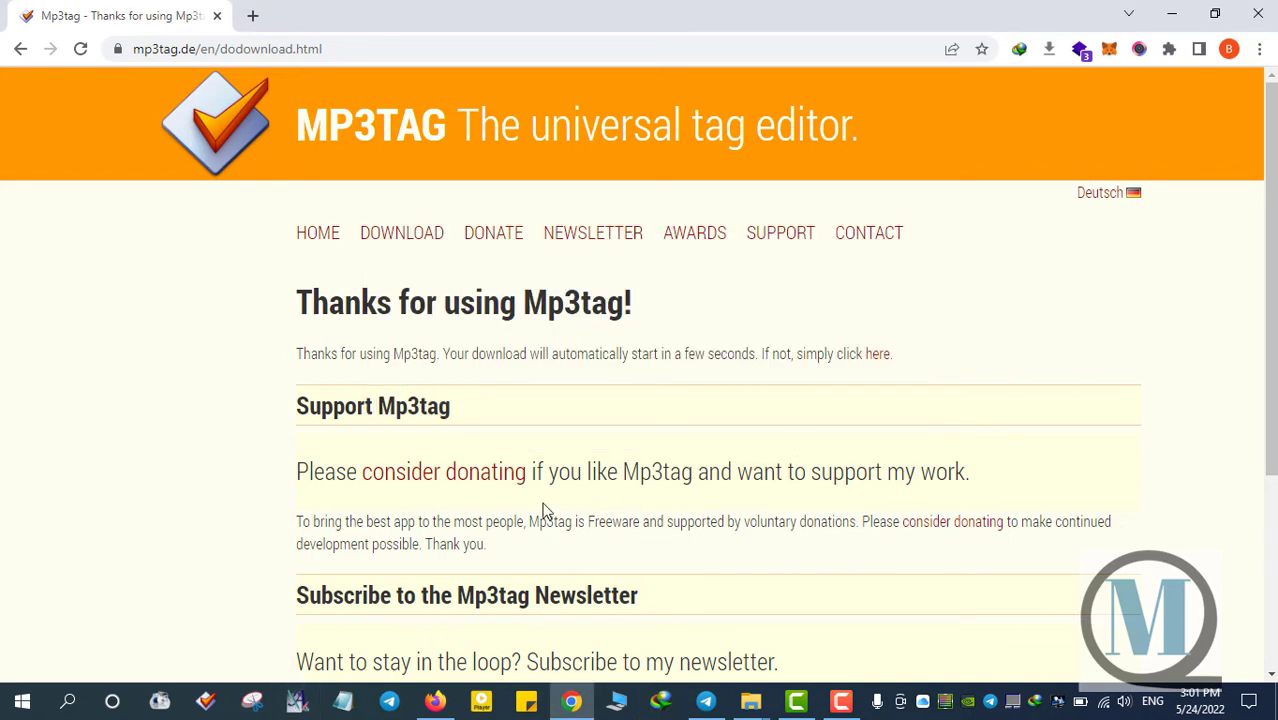
# - Bring up Mp3tag, widen its window to show Title and Artist columns, and close Chrome
pyautogui.click(206, 700)
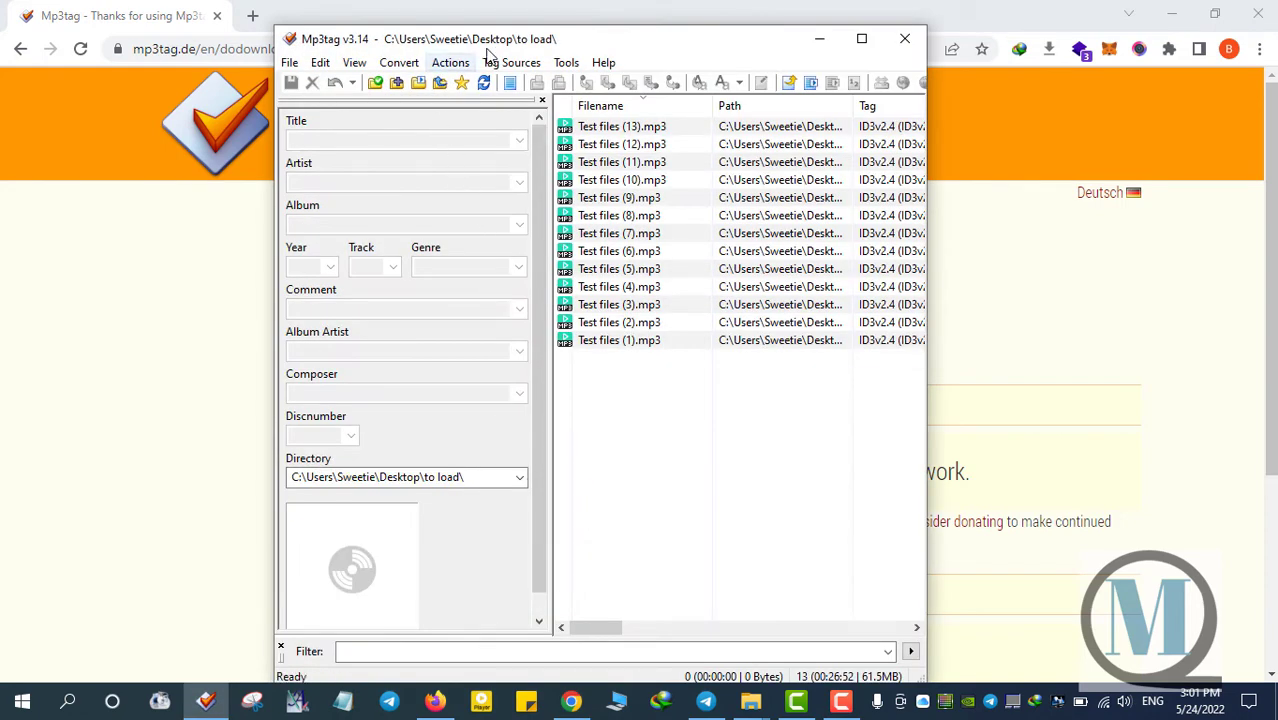
pyautogui.moveTo(513, 45); pyautogui.dragTo(484, 48)
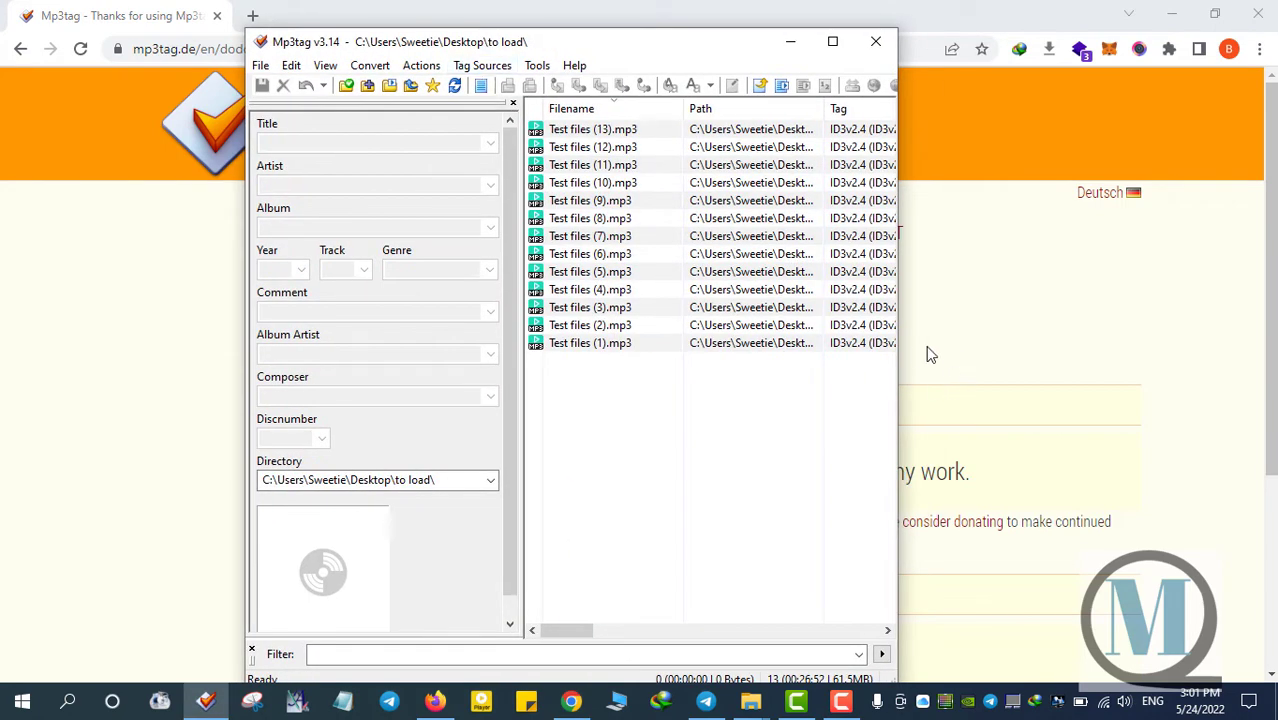
pyautogui.moveTo(895, 360); pyautogui.dragTo(1142, 345)
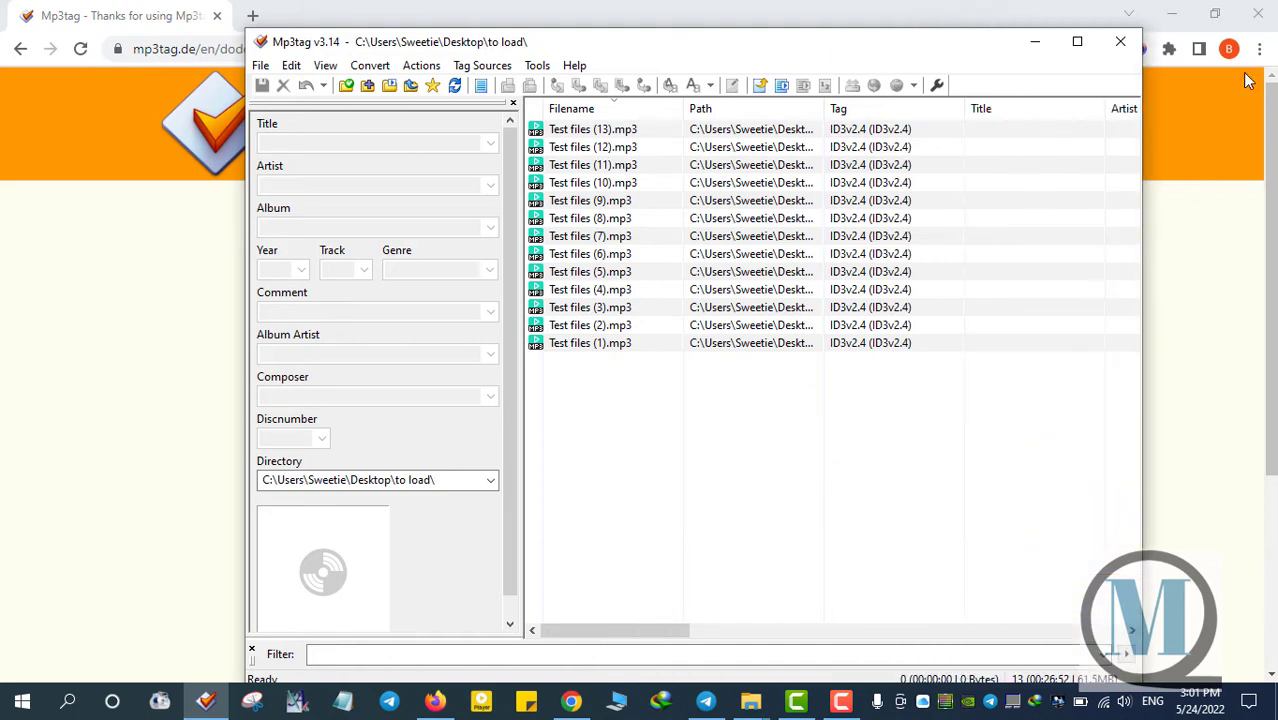
pyautogui.click(1269, 24)
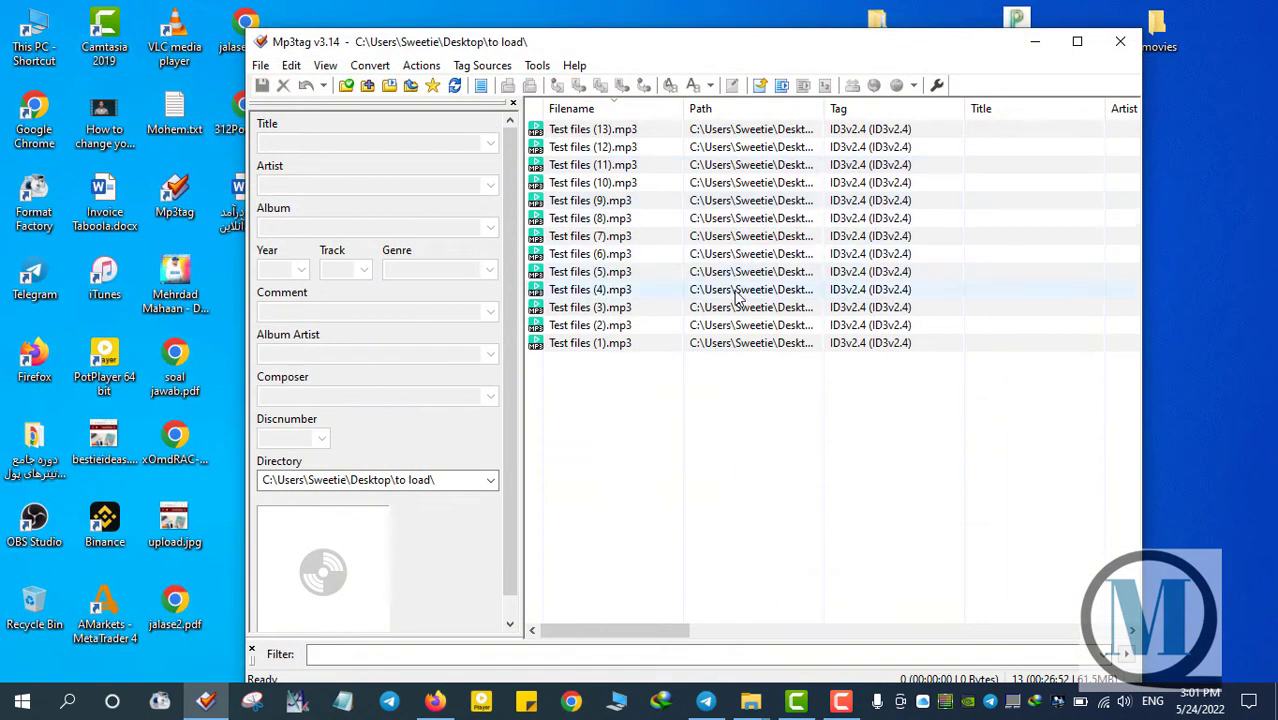
# - Select all 13 Test files MP3s in the file list
pyautogui.click(610, 147)
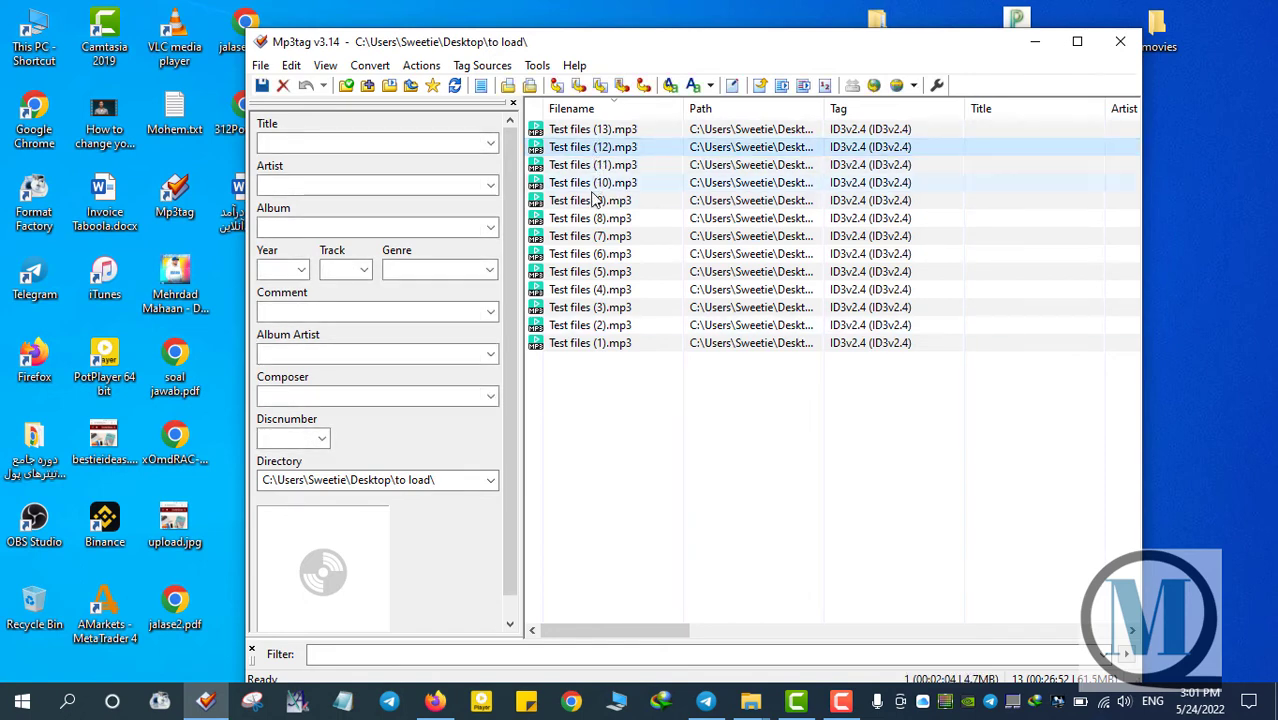
pyautogui.keyDown('shift'); pyautogui.click(572, 131); pyautogui.keyUp('shift')
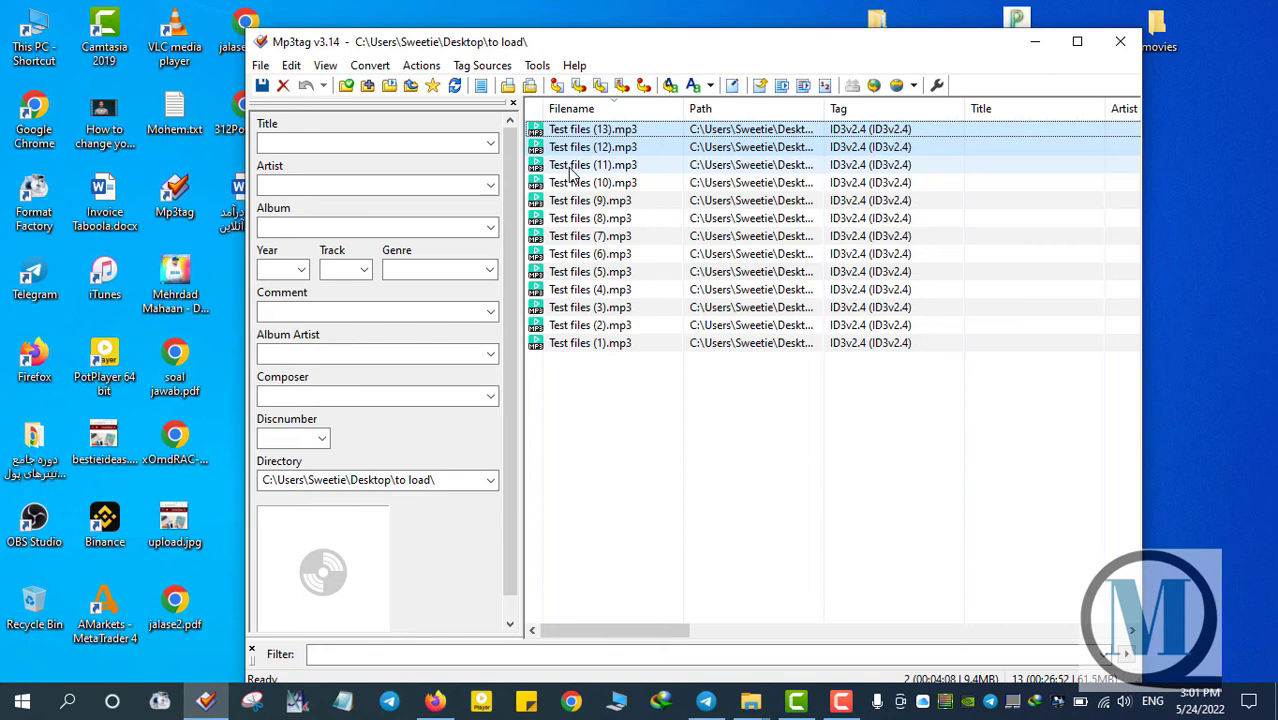
pyautogui.keyDown('shift'); pyautogui.click(568, 166); pyautogui.keyUp('shift')
pyautogui.click(603, 403)
pyautogui.moveTo(603, 403); pyautogui.dragTo(615, 122)
pyautogui.click(333, 150)
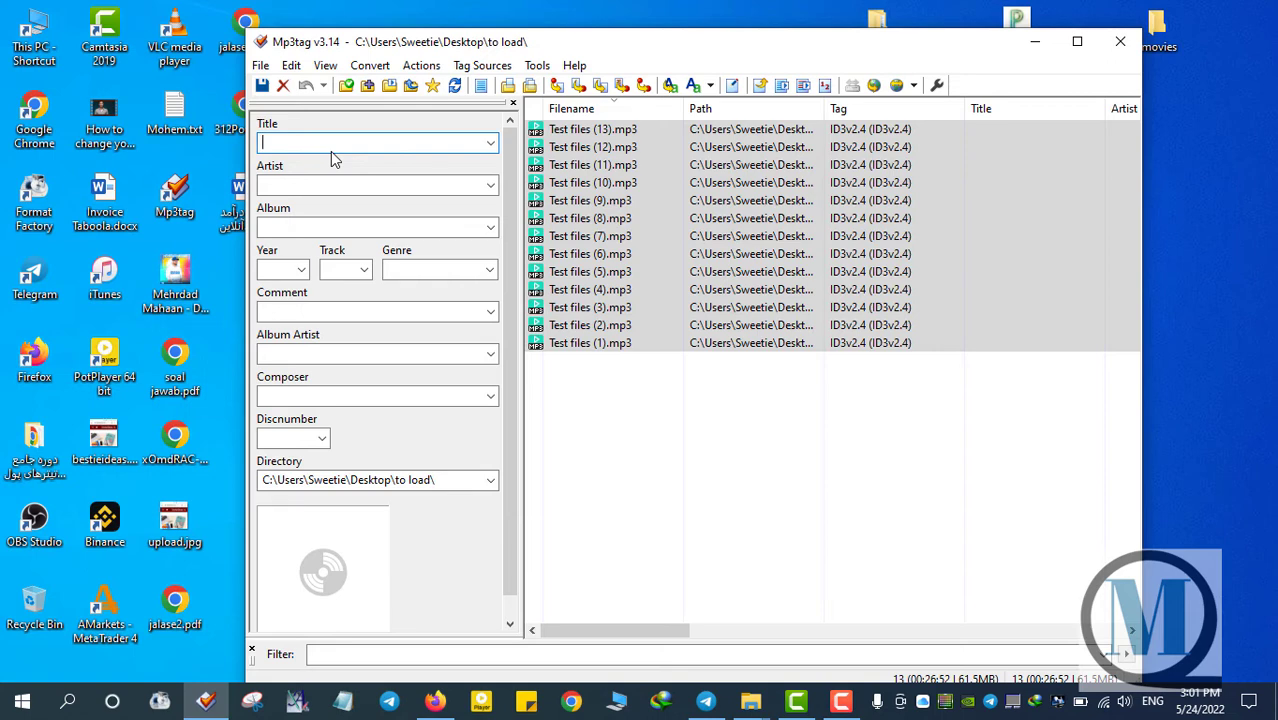
# - Enter title MyAdviseNow, the artist name, album Zalima, year 2022 and genre Musical
pyautogui.write('MyAdviseNow')
pyautogui.press('Tab')
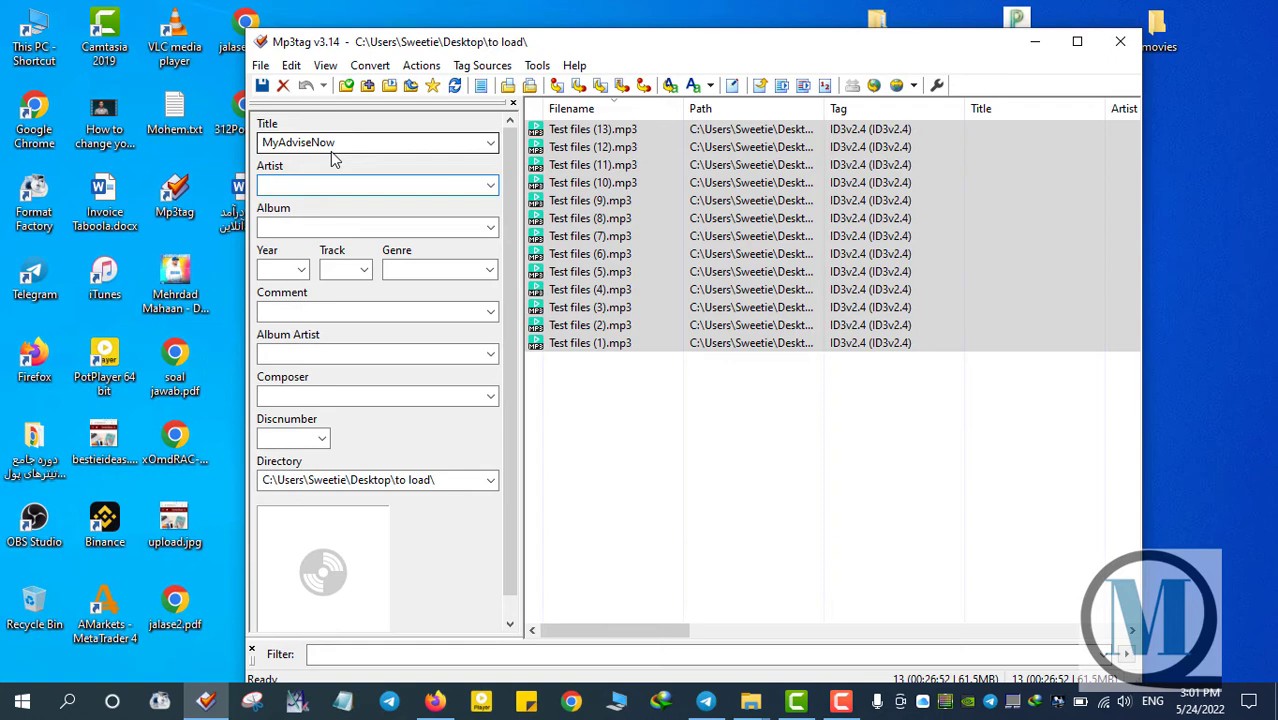
pyautogui.write('Farhaan')
pyautogui.press('Tab')
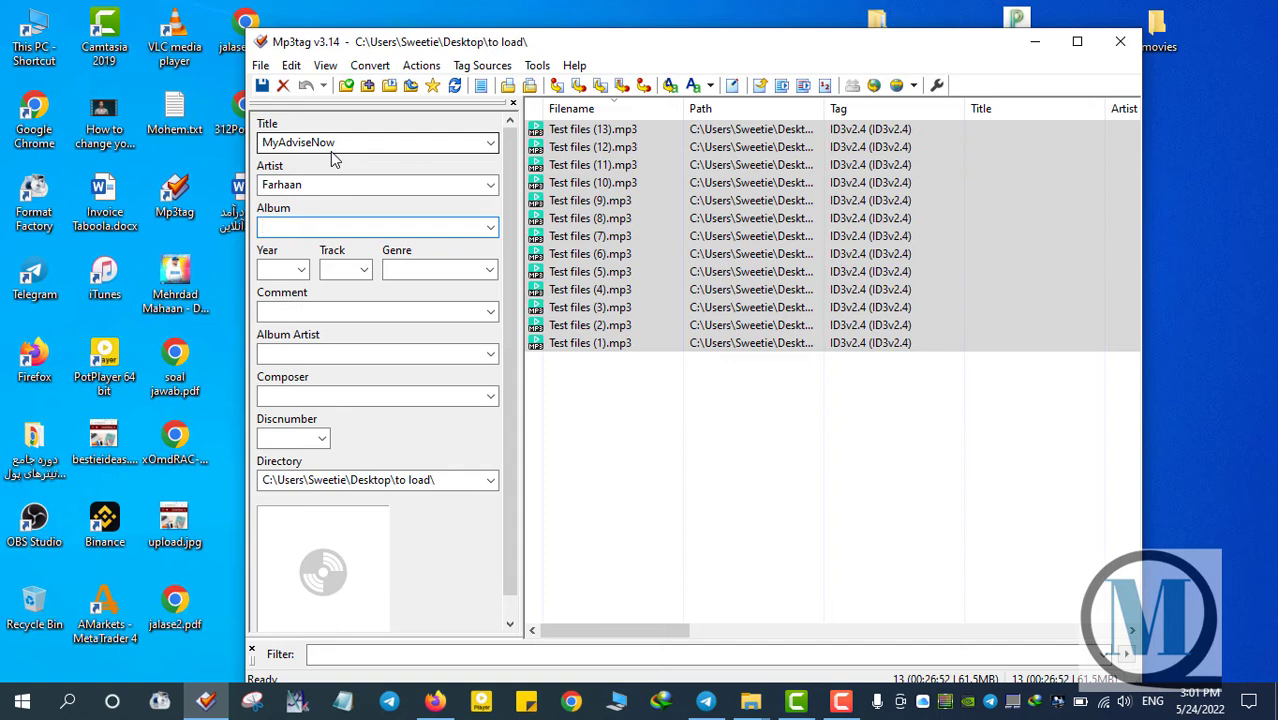
pyautogui.write('Zalima')
pyautogui.press('Tab')
pyautogui.write('2')
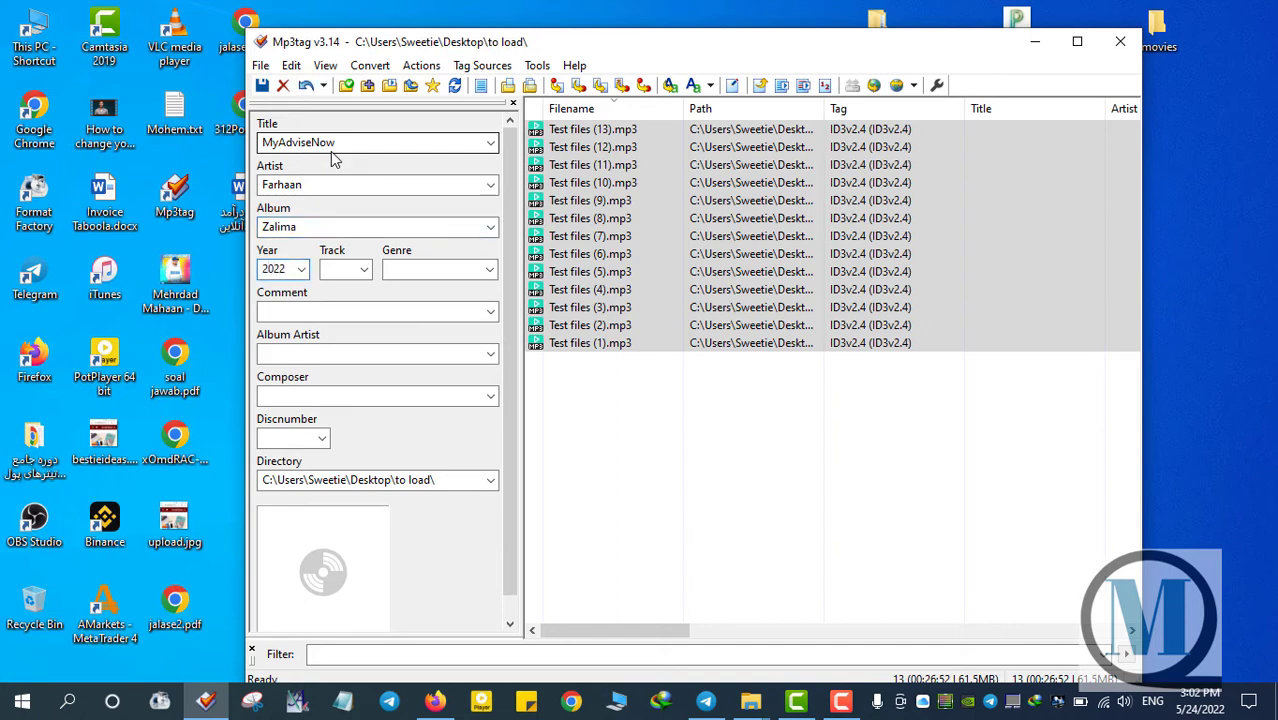
pyautogui.press('Tab')
pyautogui.write('Mu')
pyautogui.press('Tab')
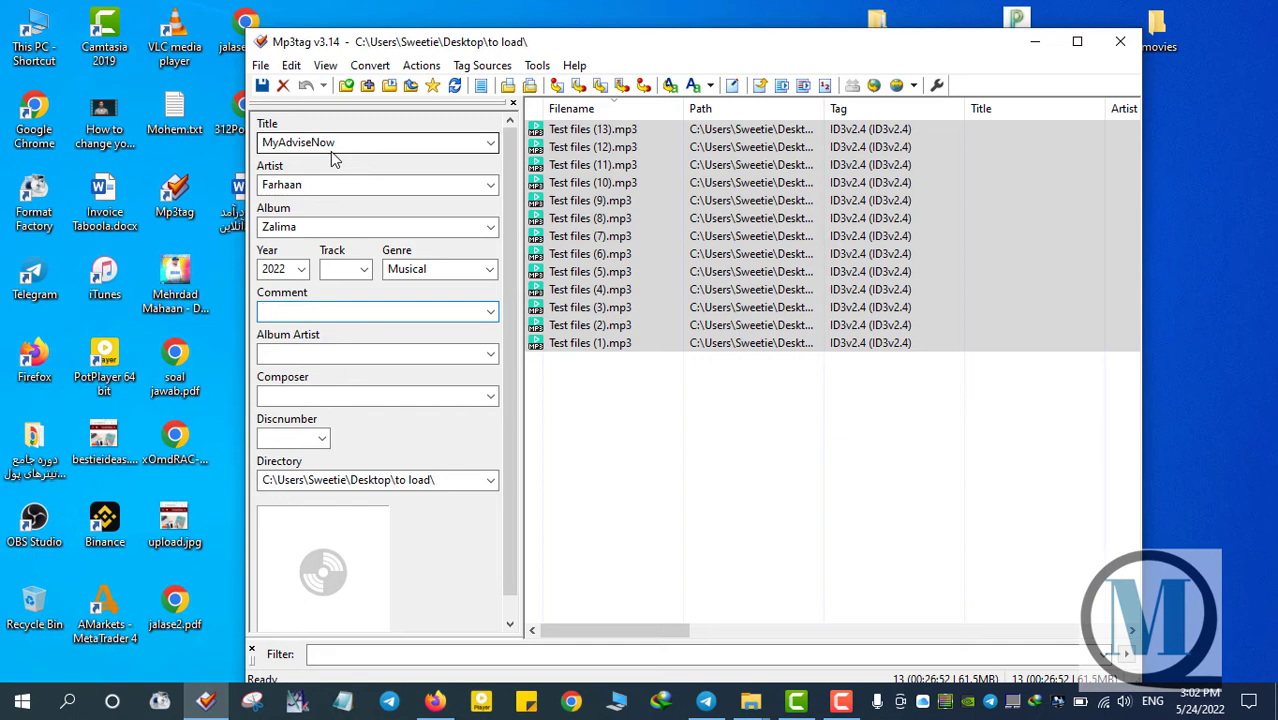
# - Copy Zalima into the comment, add the album artist, and start the composer MyAdviseNow
pyautogui.doubleClick(337, 228)
pyautogui.hotkey('ctrl', 'c')
pyautogui.click(357, 310)
pyautogui.hotkey('ctrl', 'v')
pyautogui.click(344, 353)
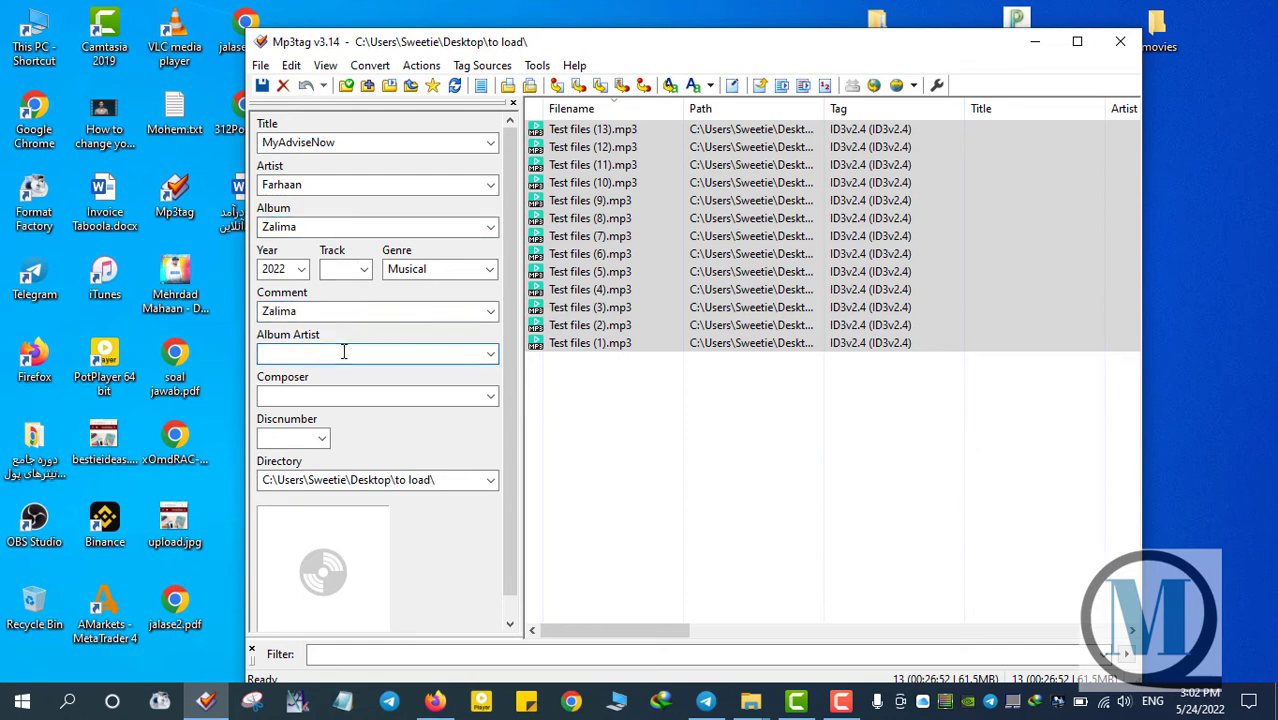
pyautogui.write('Farhaan')
pyautogui.press('Tab')
pyautogui.write('M')
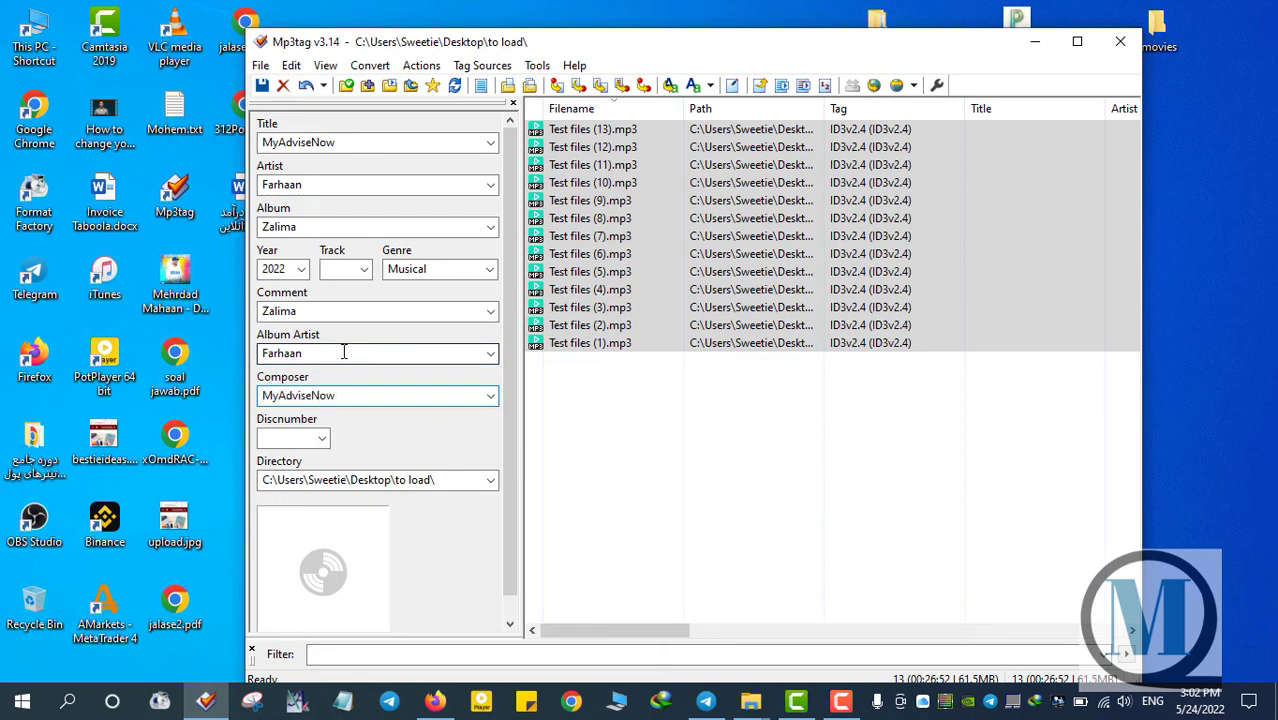
# - Discard the unsaved tag edits and add polsazi.jpg as front cover to all 13 files
pyautogui.moveTo(646, 50); pyautogui.dragTo(630, 72)
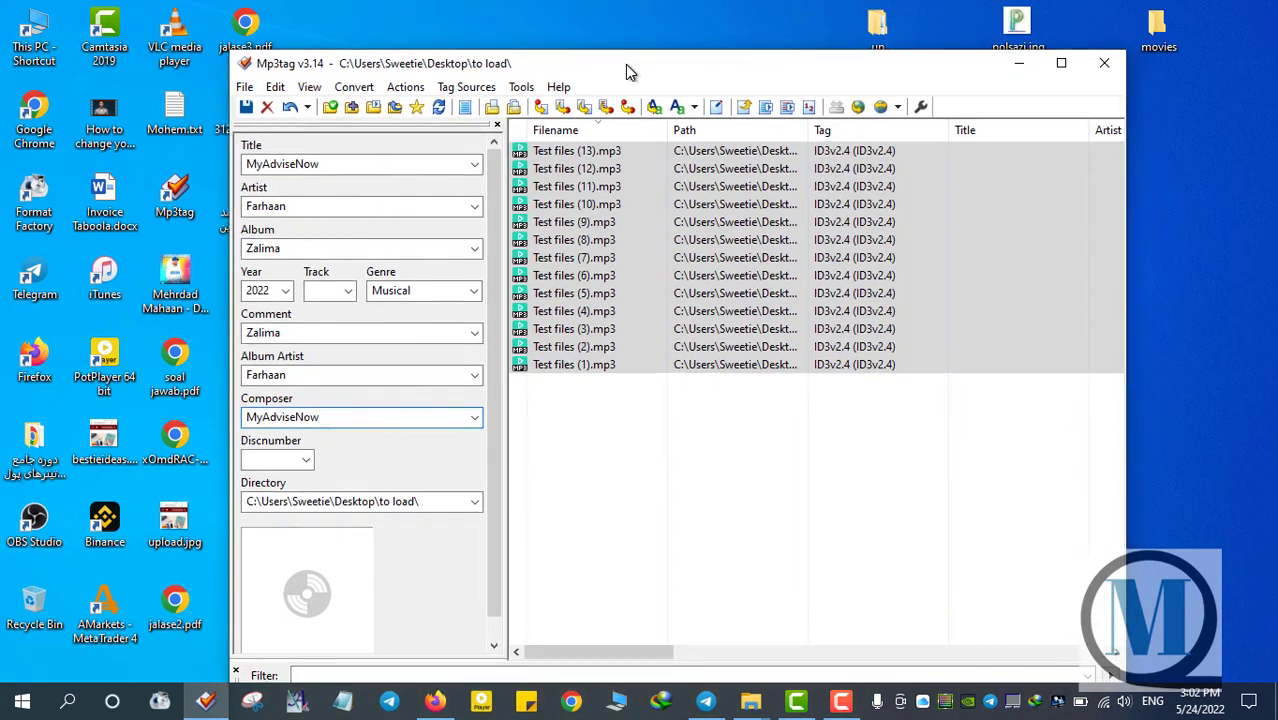
pyautogui.rightClick(291, 573)
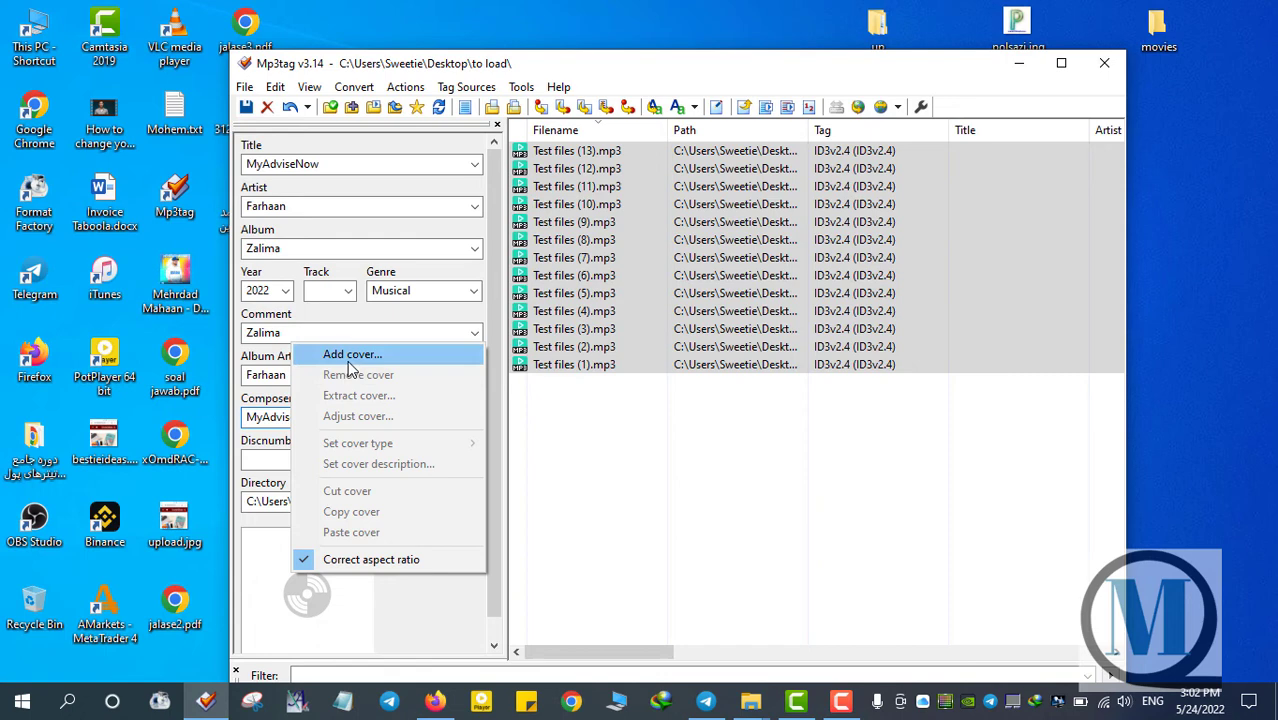
pyautogui.click(845, 470)
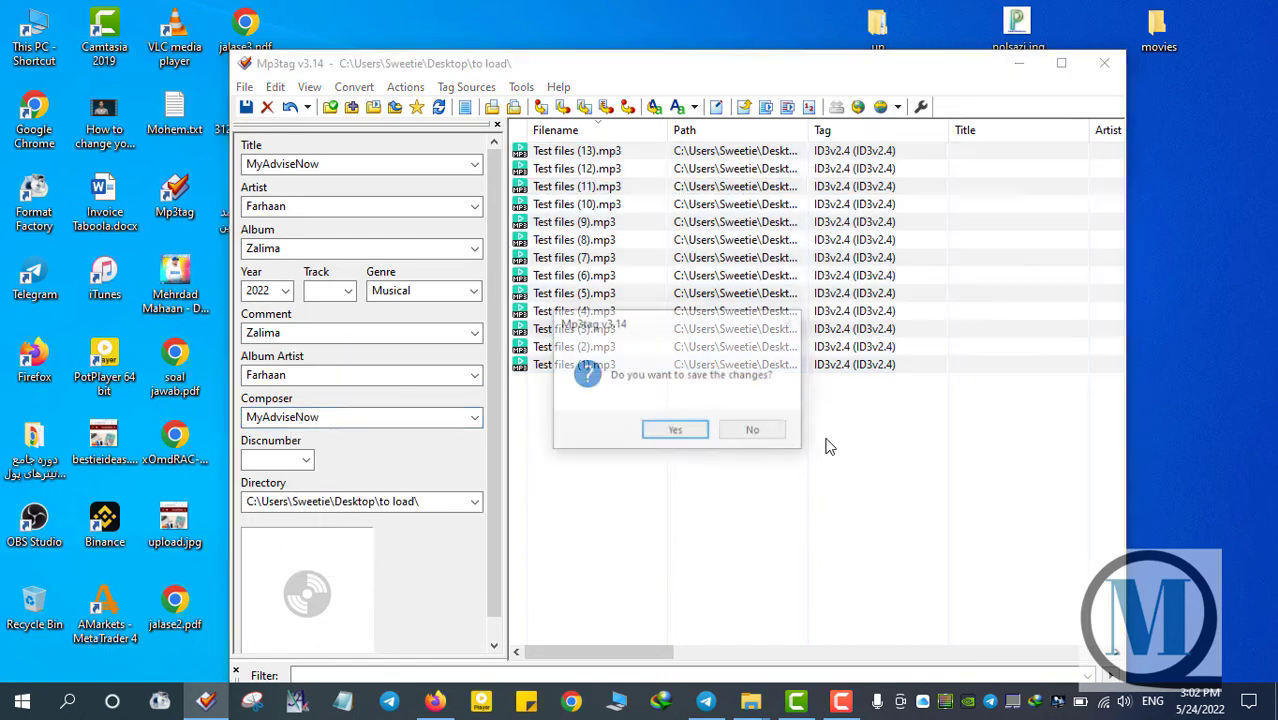
pyautogui.click(737, 438)
pyautogui.hotkey('ctrl', 'a')
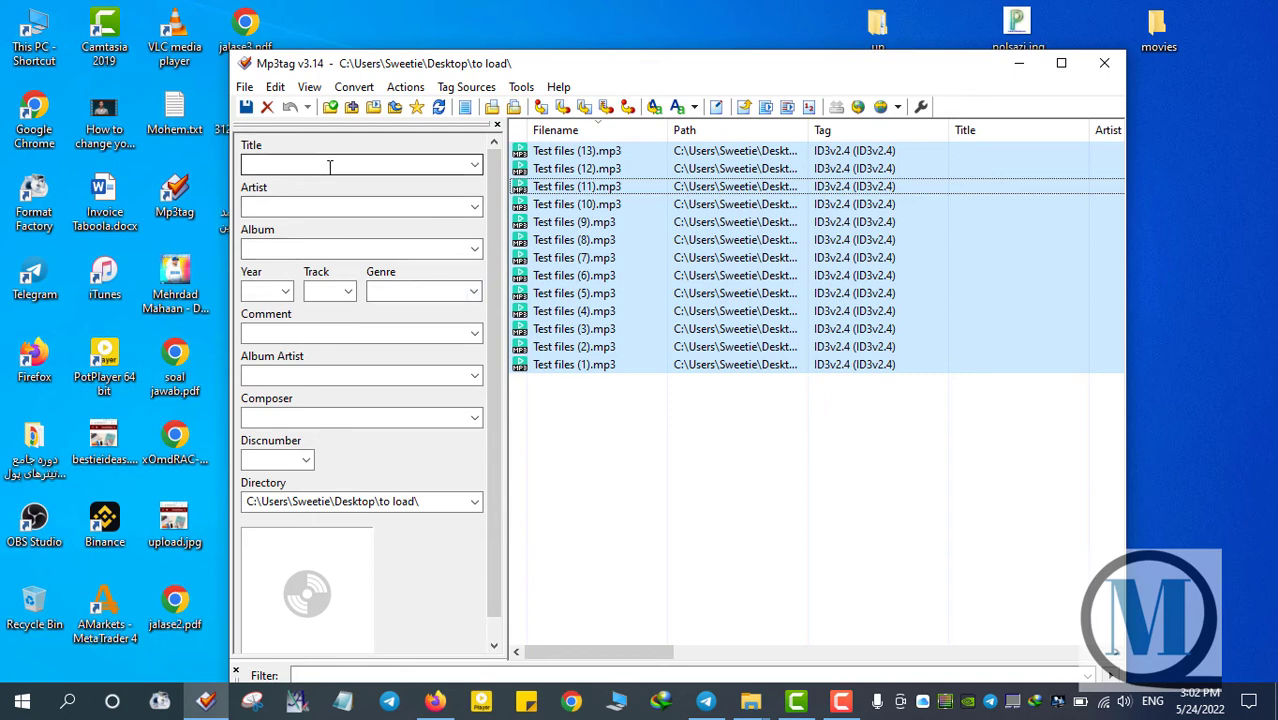
pyautogui.moveTo(1005, 28); pyautogui.dragTo(333, 557)
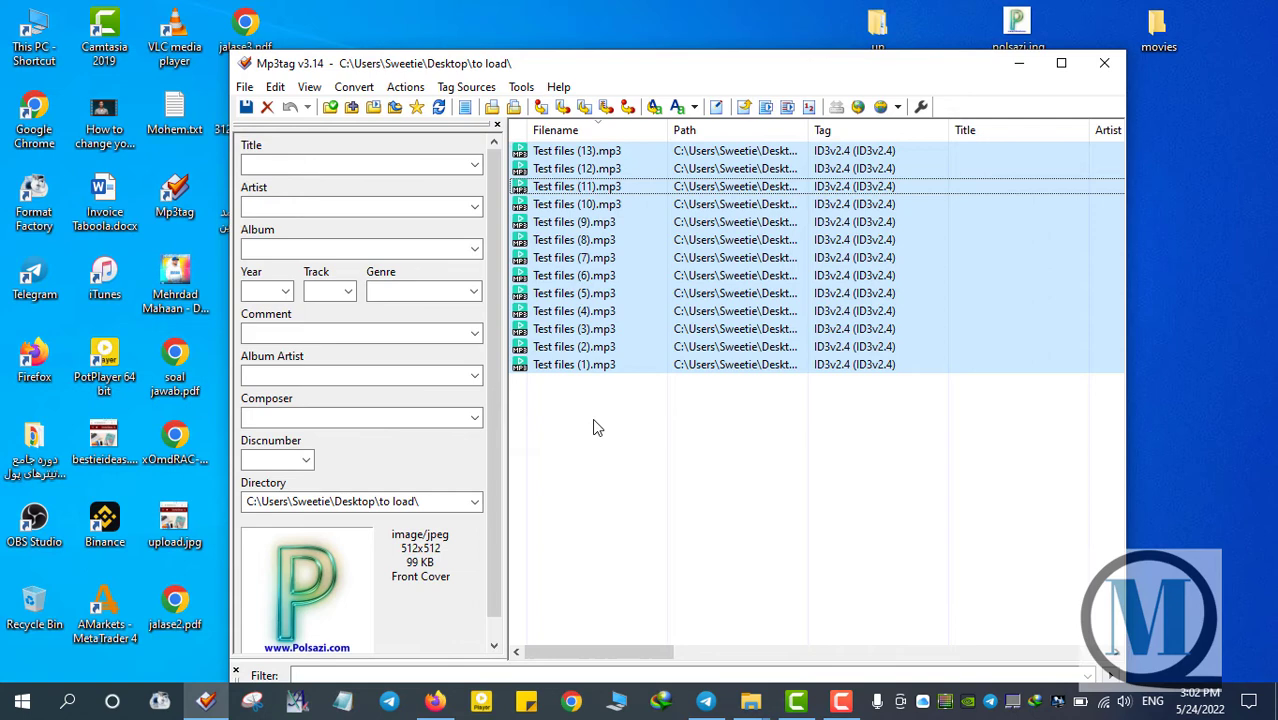
# - Enter title MyAdviseNOW, the artist name, album Zalima and year 2022
pyautogui.click(342, 165)
pyautogui.write('MyAdviseNOW')
pyautogui.press('Tab')
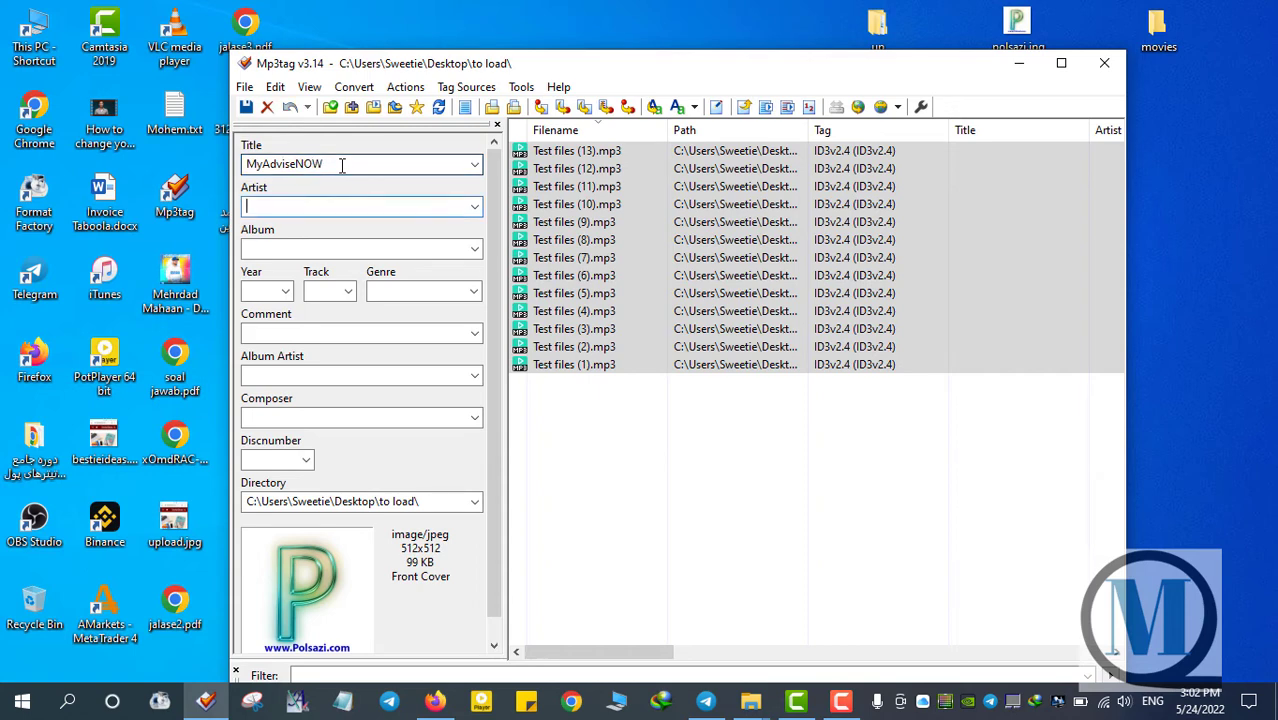
pyautogui.write('fARH')
pyautogui.press('BackSpace')
pyautogui.press('BackSpace')
pyautogui.press('BackSpace')
pyautogui.press('Tab')
pyautogui.write('Zal')
pyautogui.press('Tab')
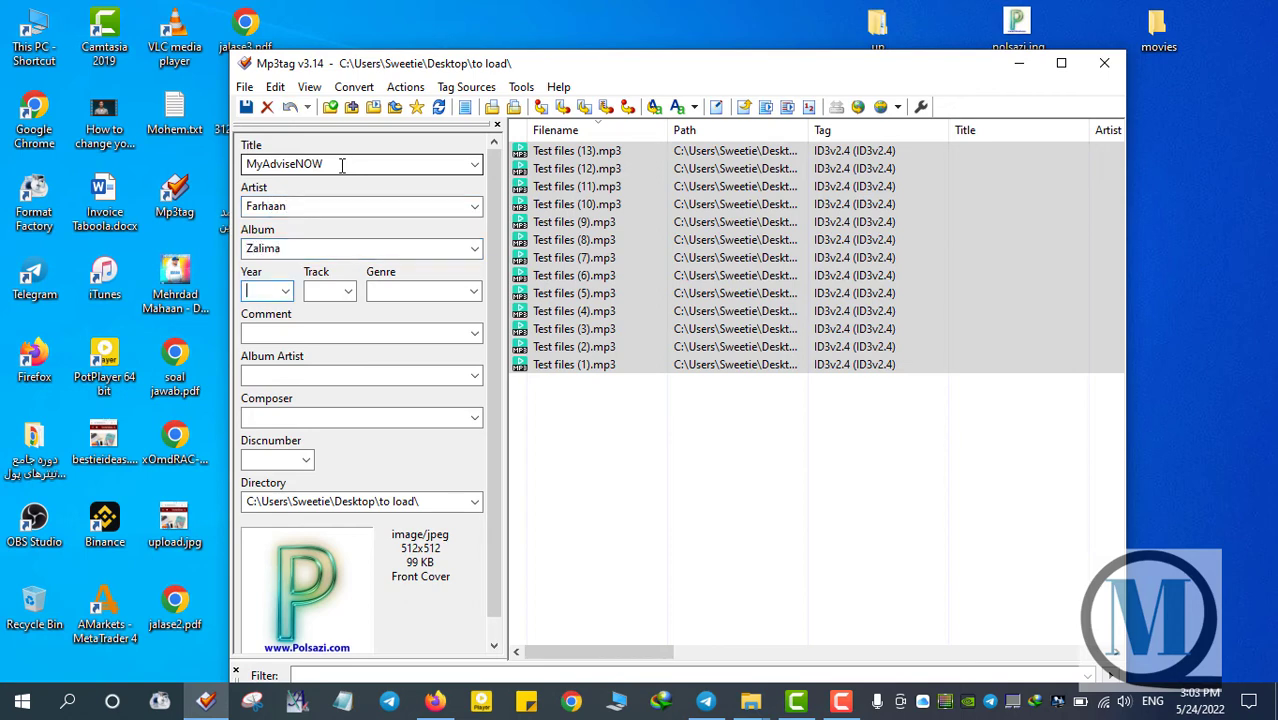
pyautogui.write('2022')
pyautogui.press('Tab')
# - Fill genre musical, comment Zalima, the album artist and composer MyAdviseNOW
pyautogui.write('mu')
pyautogui.press('Tab')
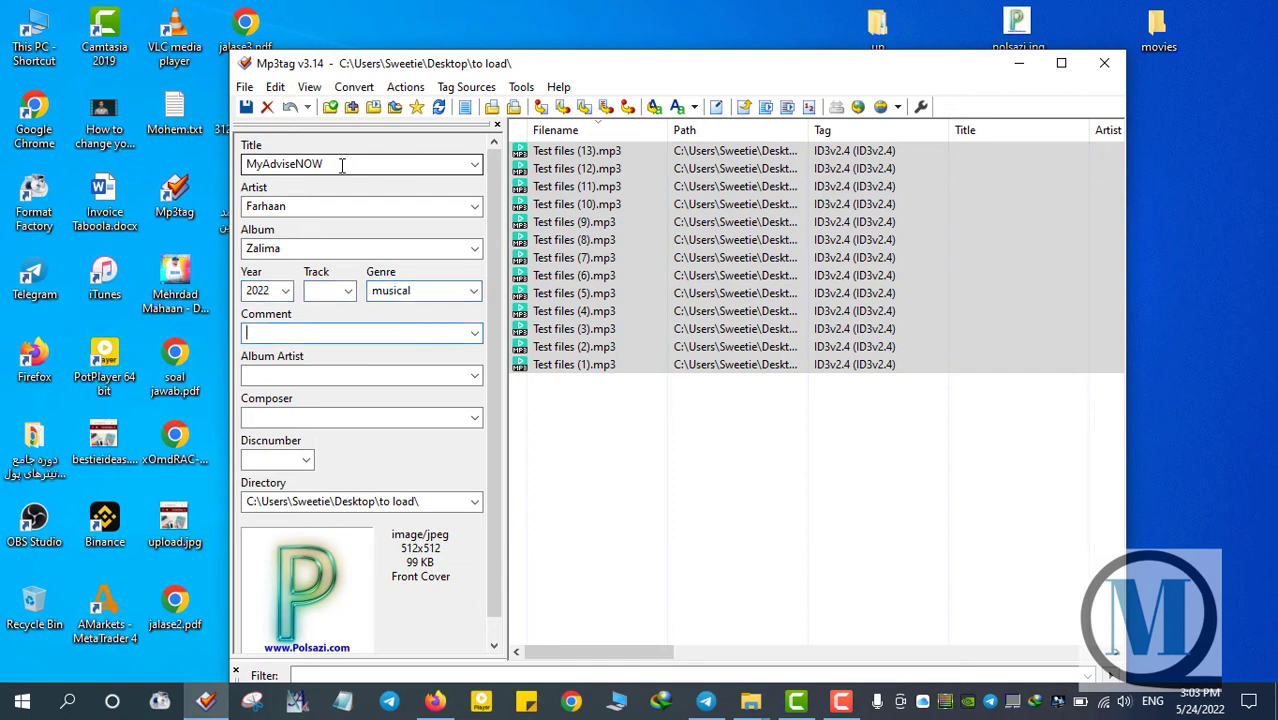
pyautogui.write('Z')
pyautogui.press('Tab')
pyautogui.write('Farha')
pyautogui.press('Tab')
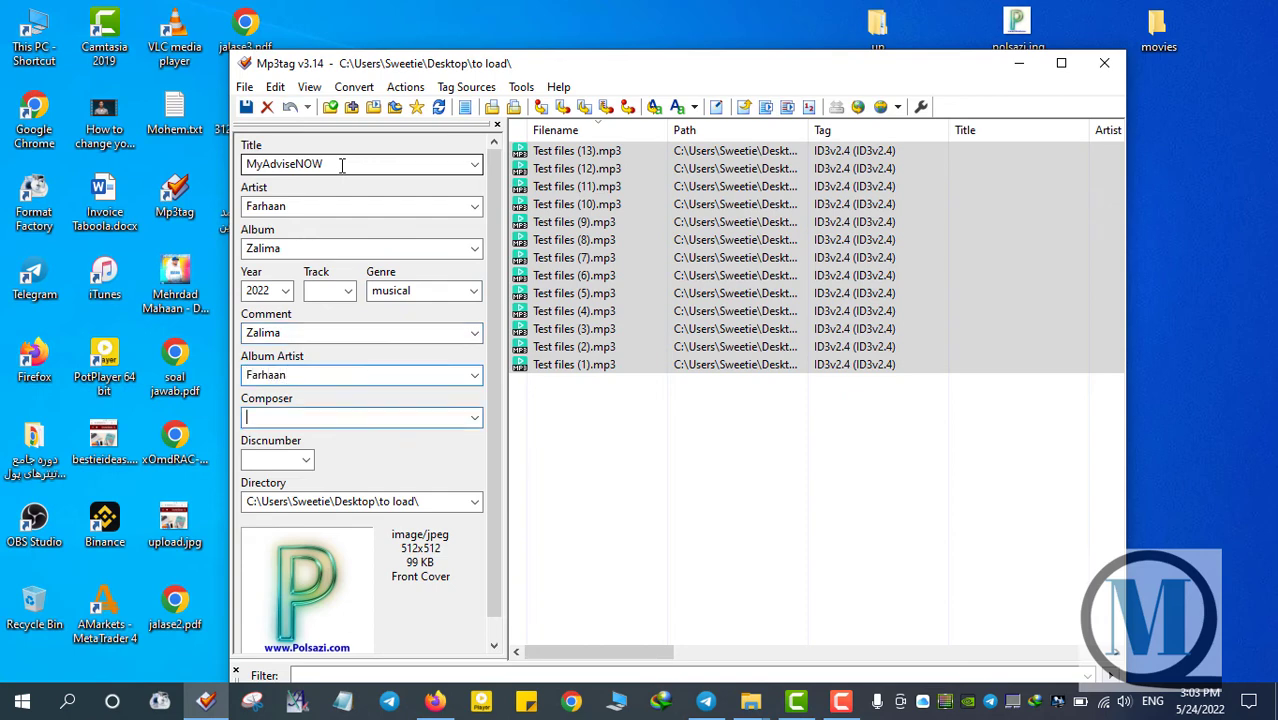
pyautogui.write('MyAdviseNOW')
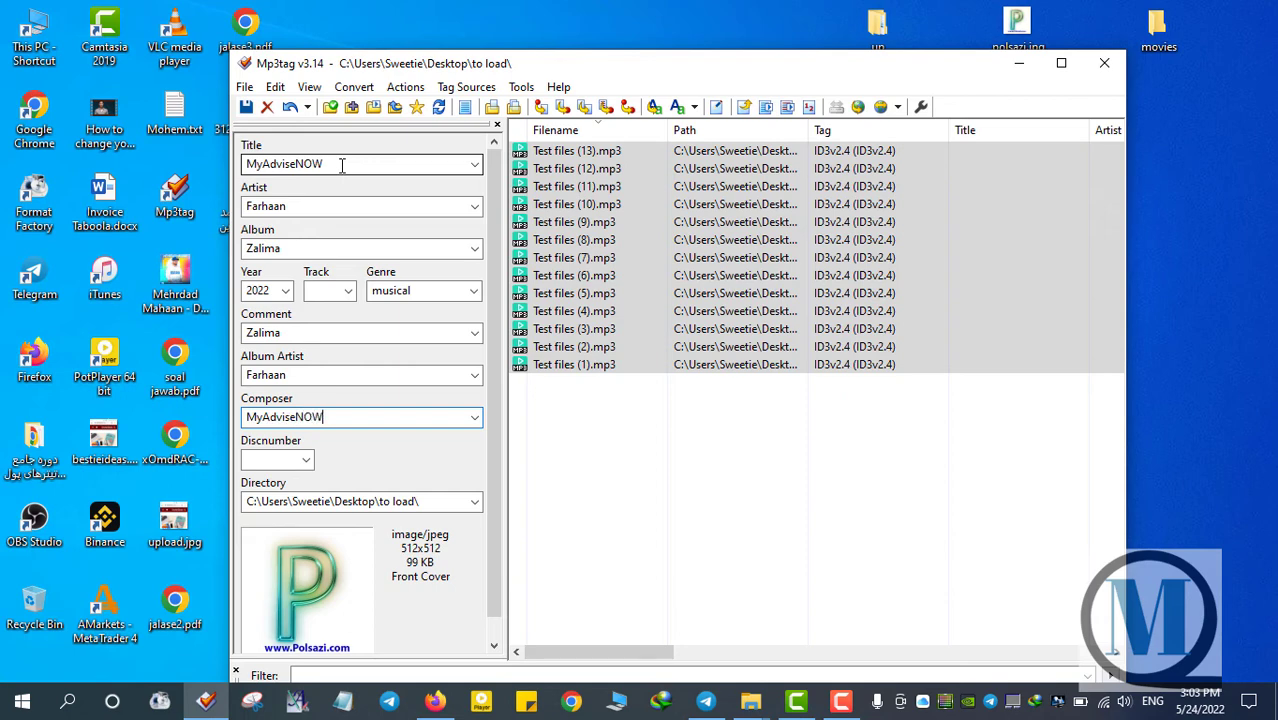
# - Save the tags and cover to all 13 files, then select Test files (10).mp3
pyautogui.click(245, 108)
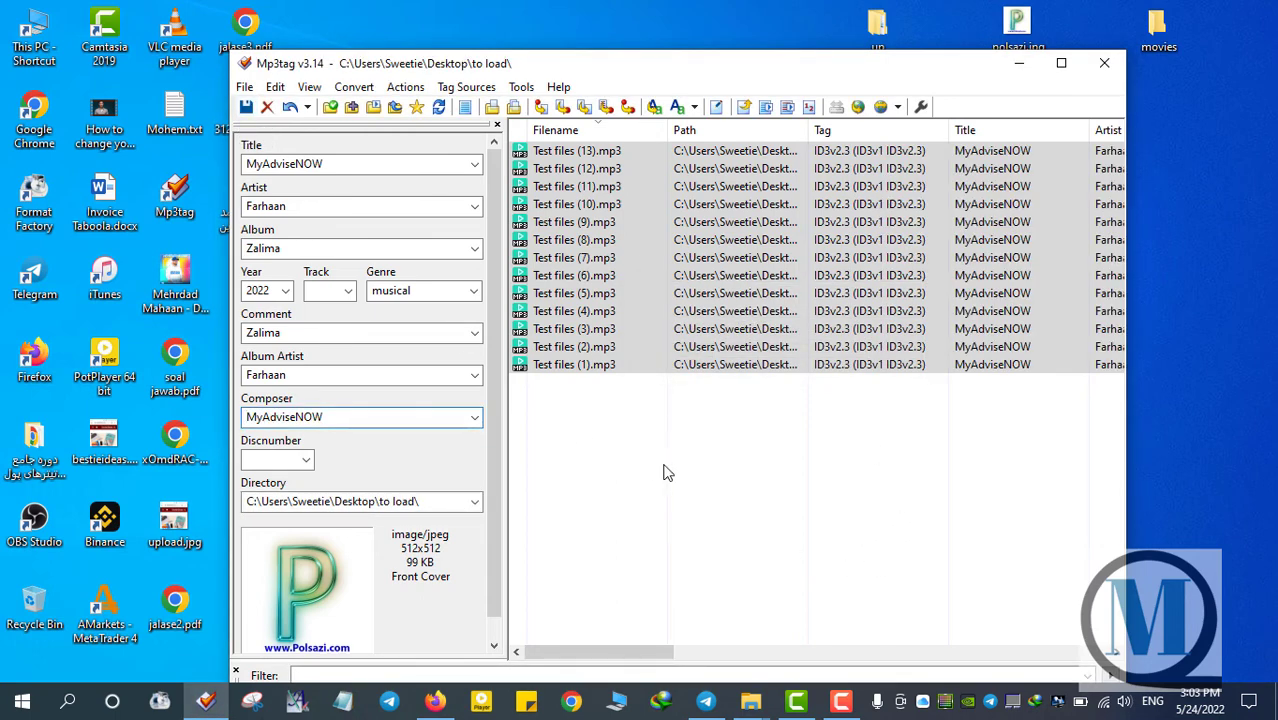
pyautogui.click(668, 471)
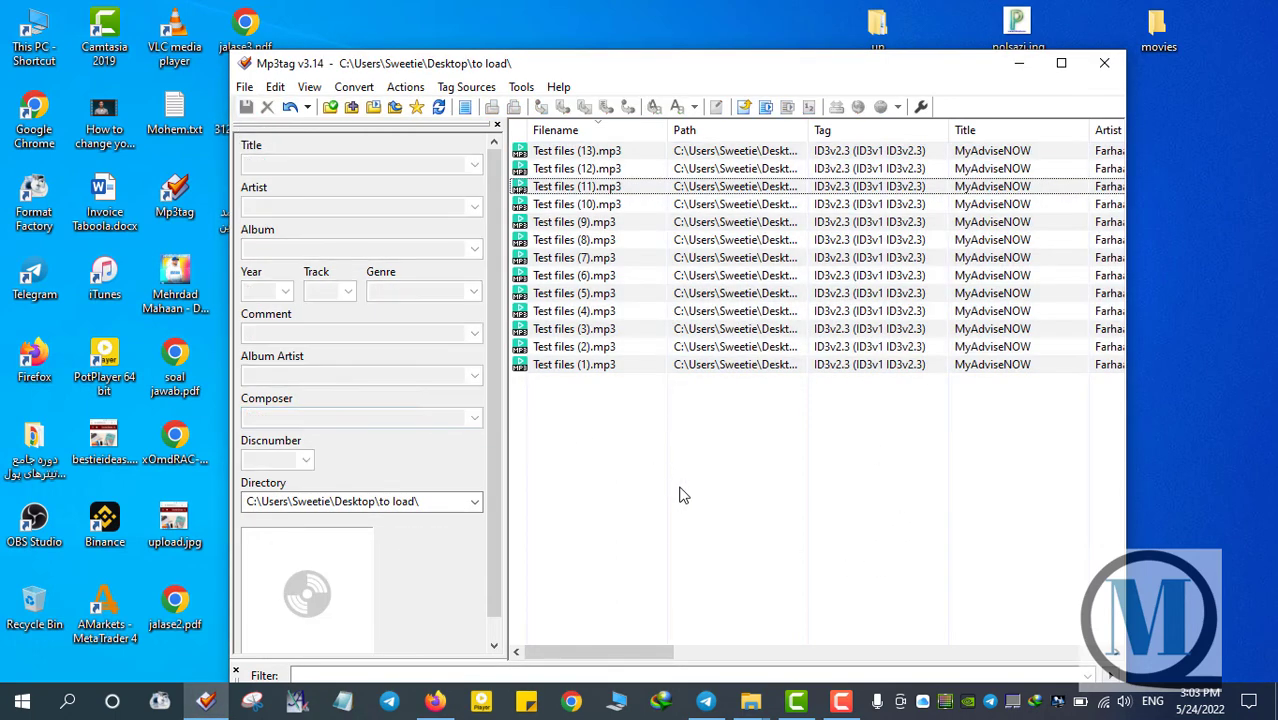
pyautogui.click(577, 204)
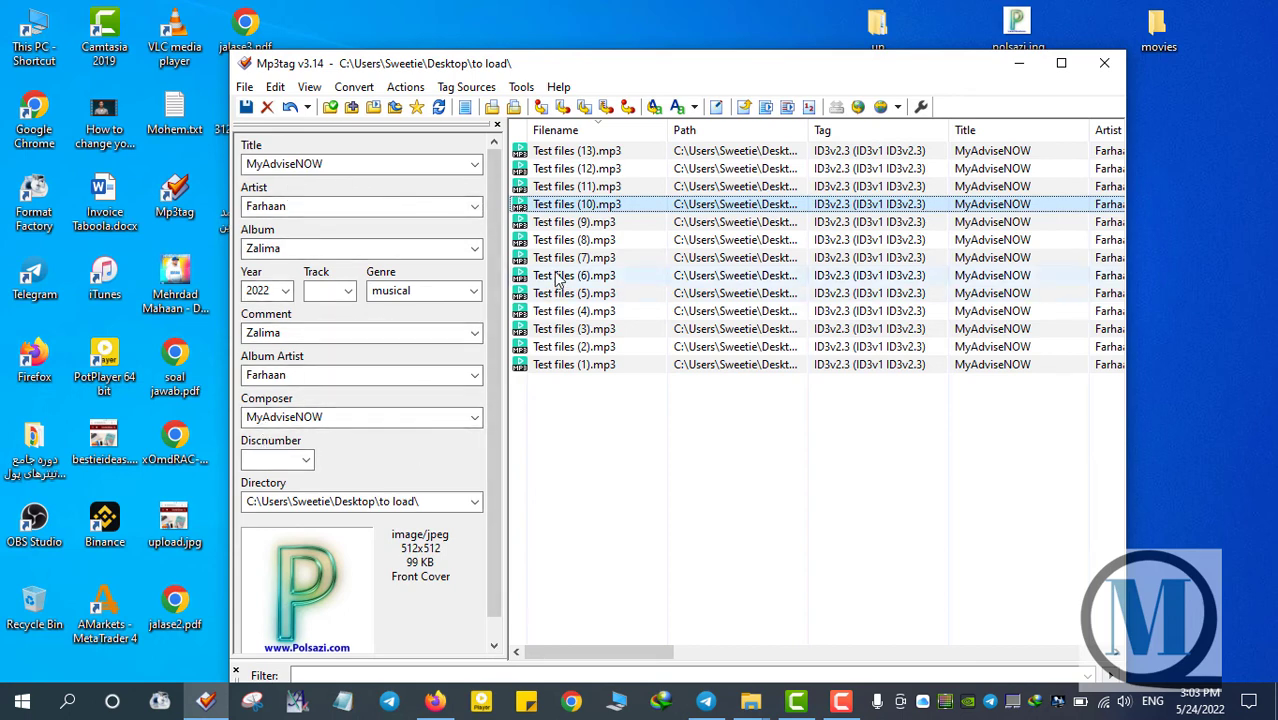
# - Check the saved tags on Test files (5), (1) and (10) and view the cover options
pyautogui.click(564, 228)
pyautogui.click(570, 294)
pyautogui.click(570, 365)
pyautogui.click(742, 208)
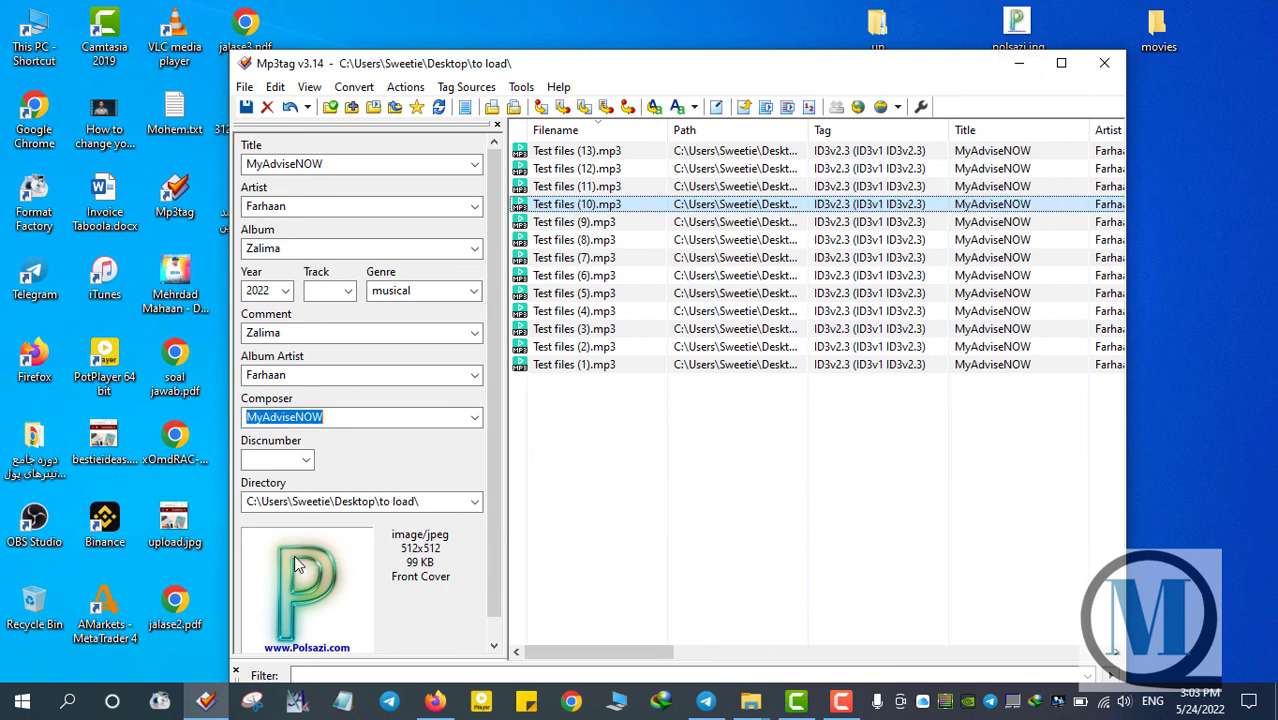
pyautogui.rightClick(294, 555)
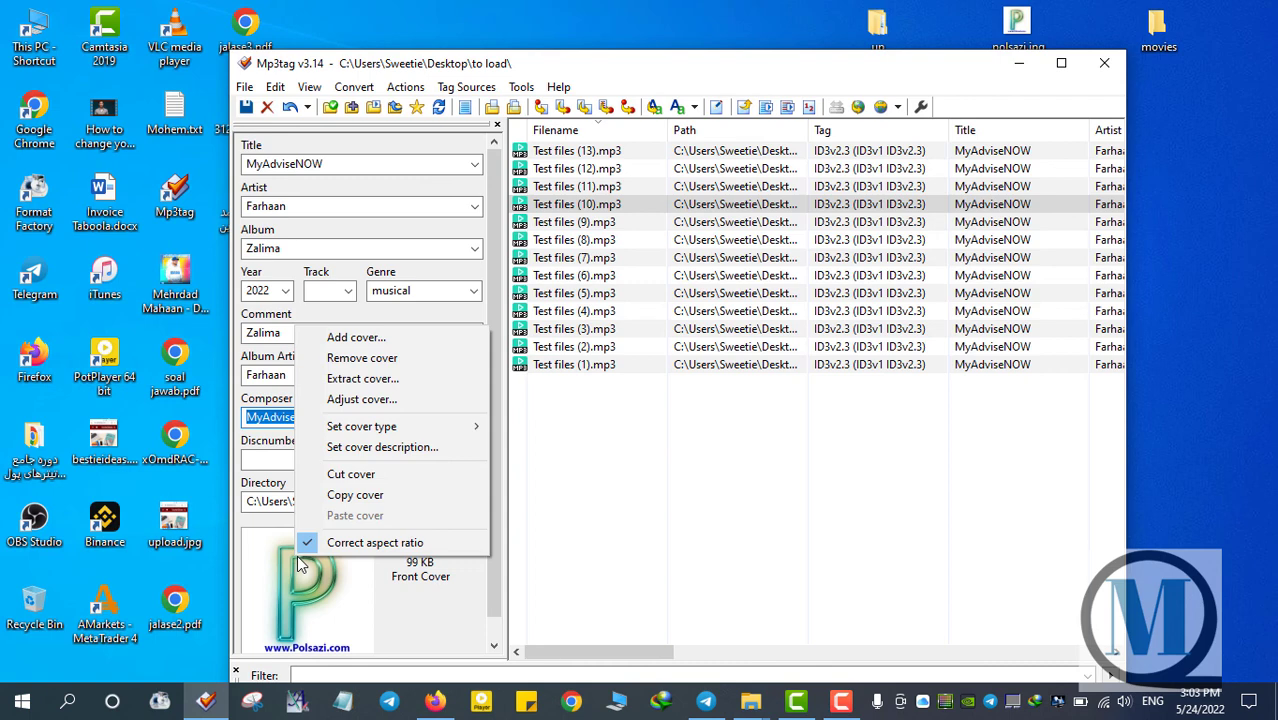